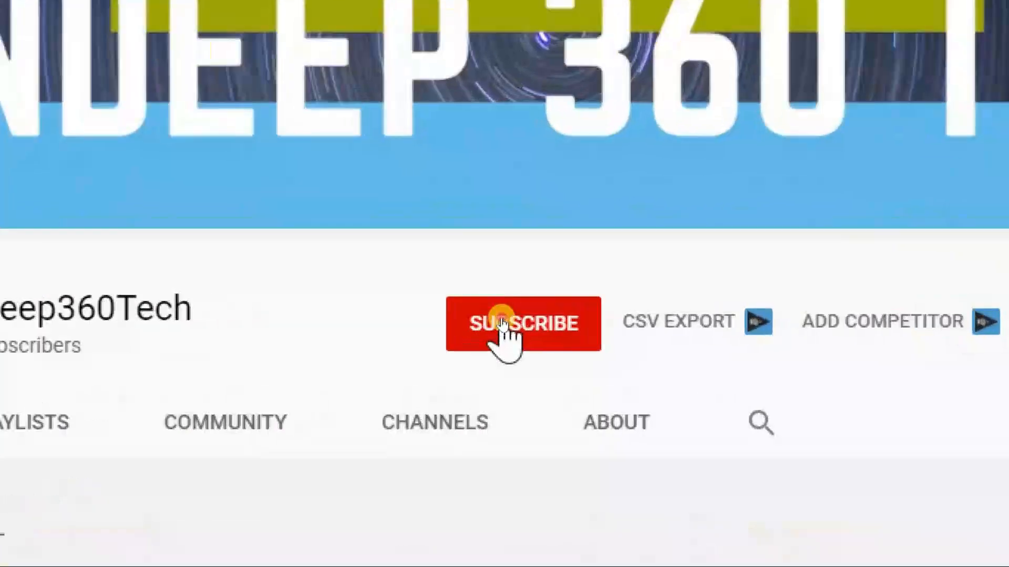
Subscribe to the open YouTube channel and set its notifications to All.
click(502, 323)
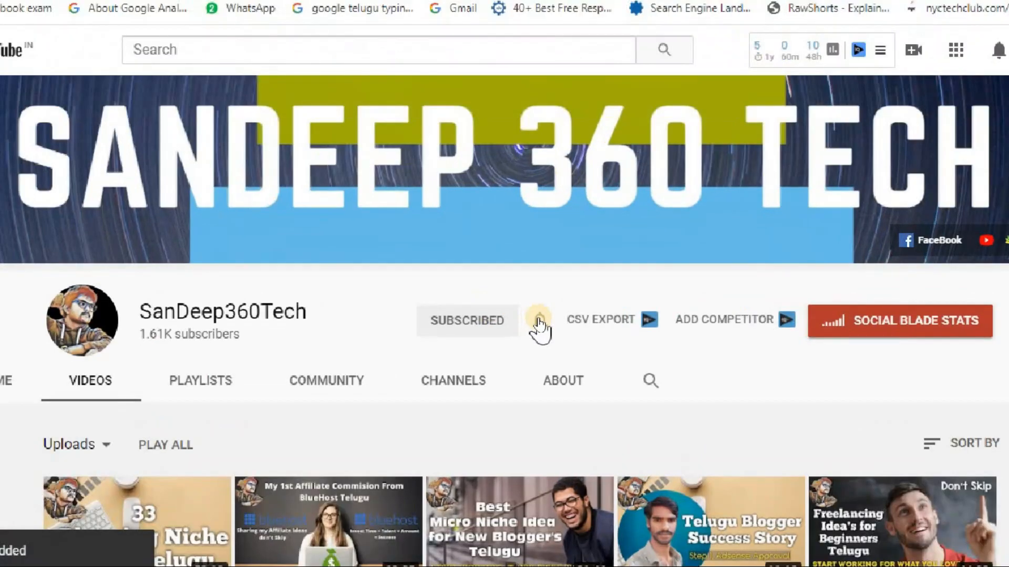
click(577, 321)
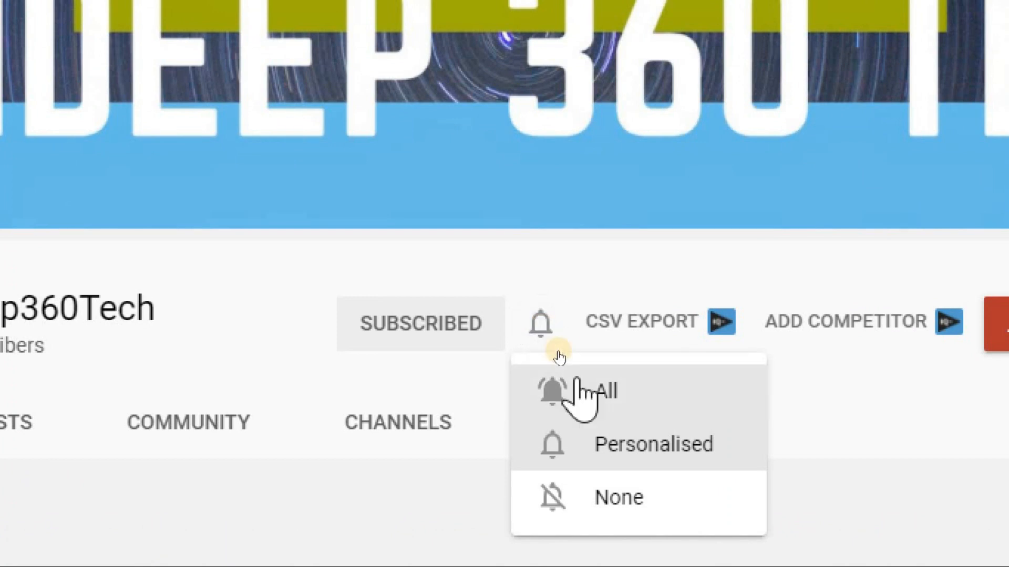
click(578, 390)
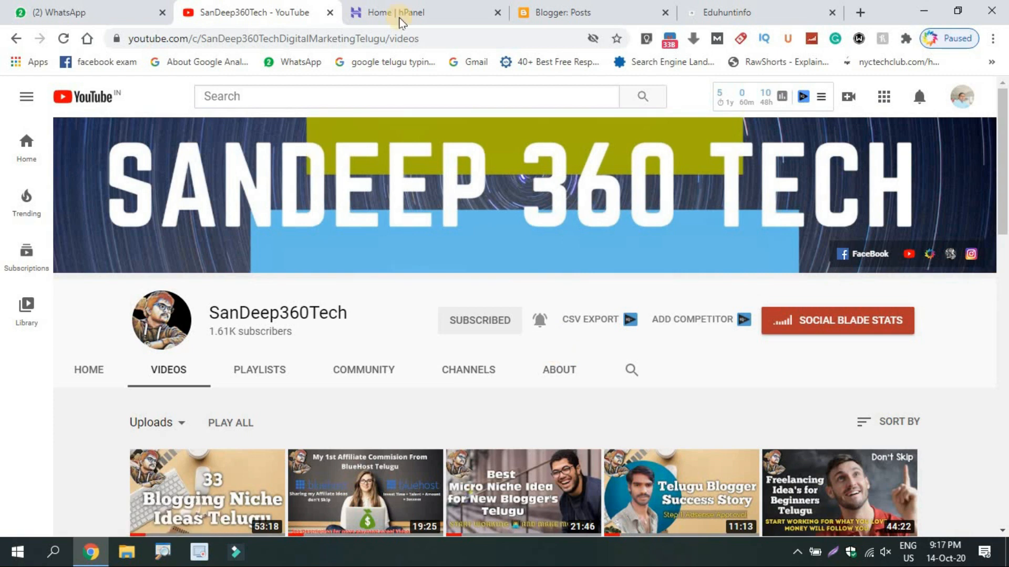
Review the Hostinger domain list, the Blogger posts list and the live Eduhuntinfo blog.
click(389, 7)
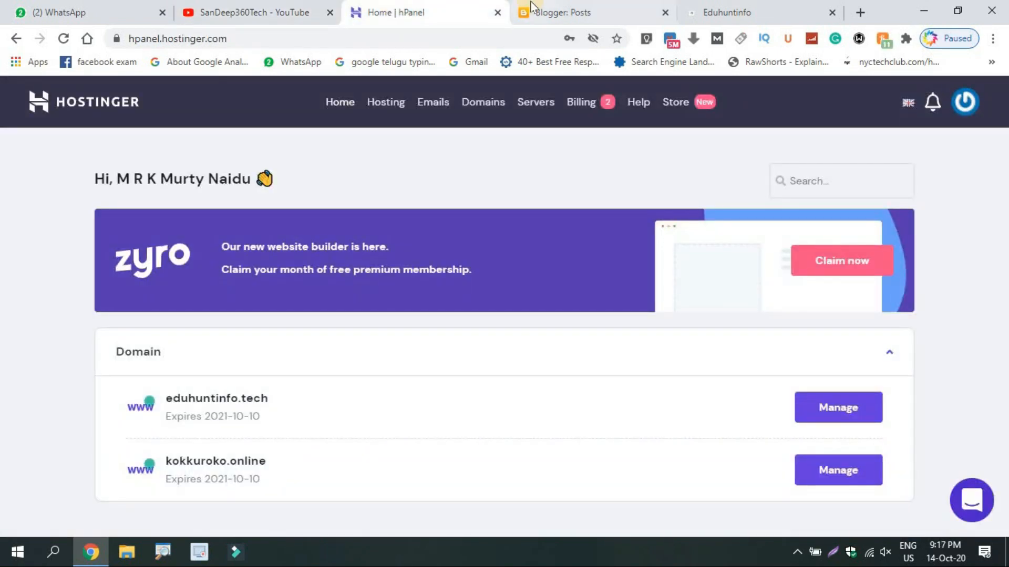
click(557, 7)
click(712, 6)
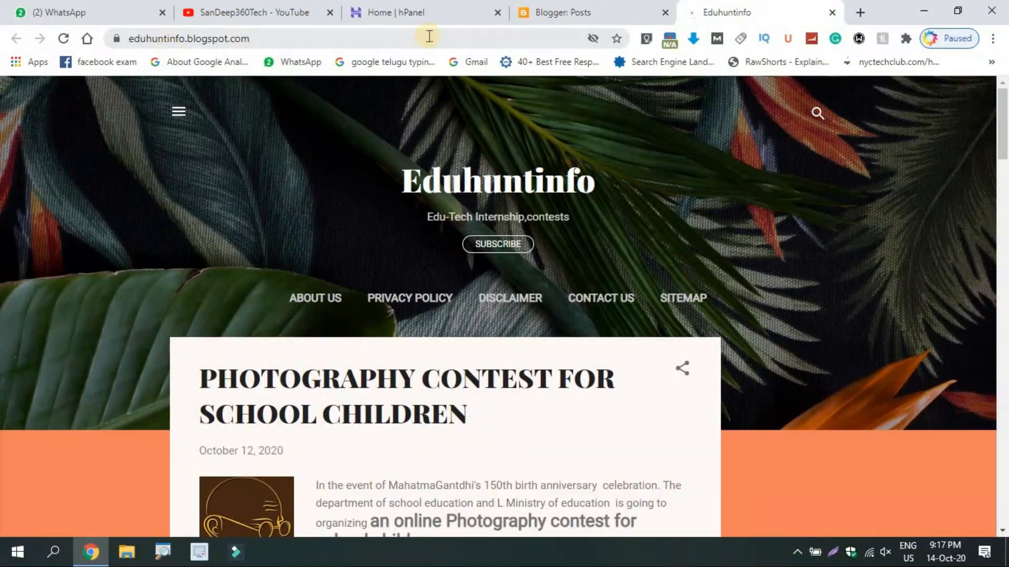
click(457, 8)
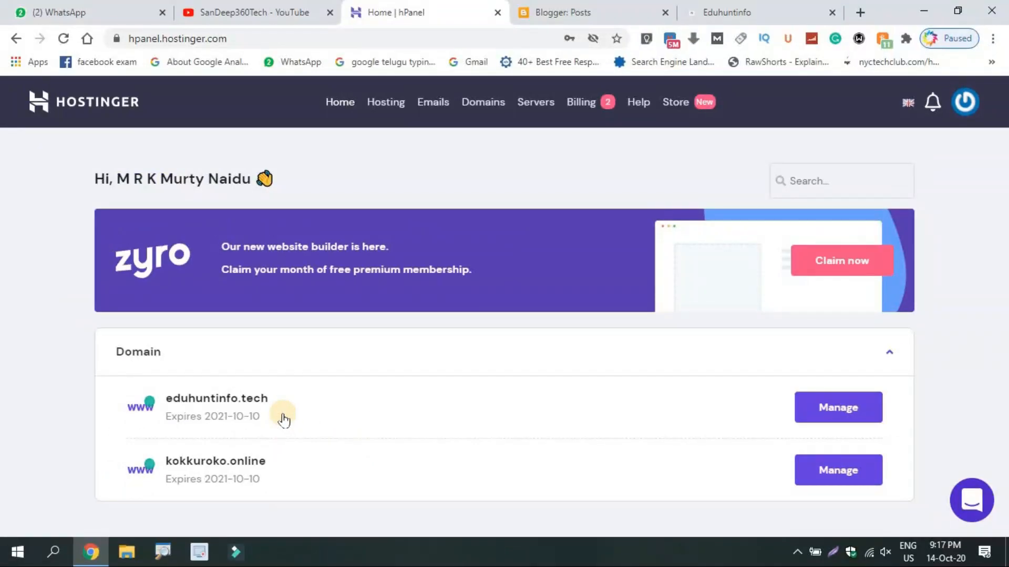
click(581, 11)
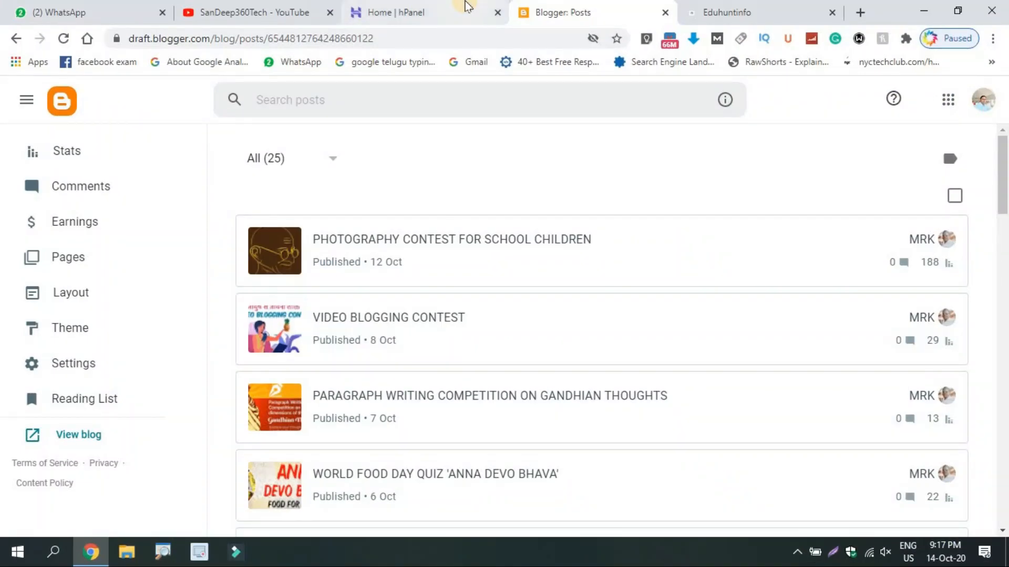
click(462, 6)
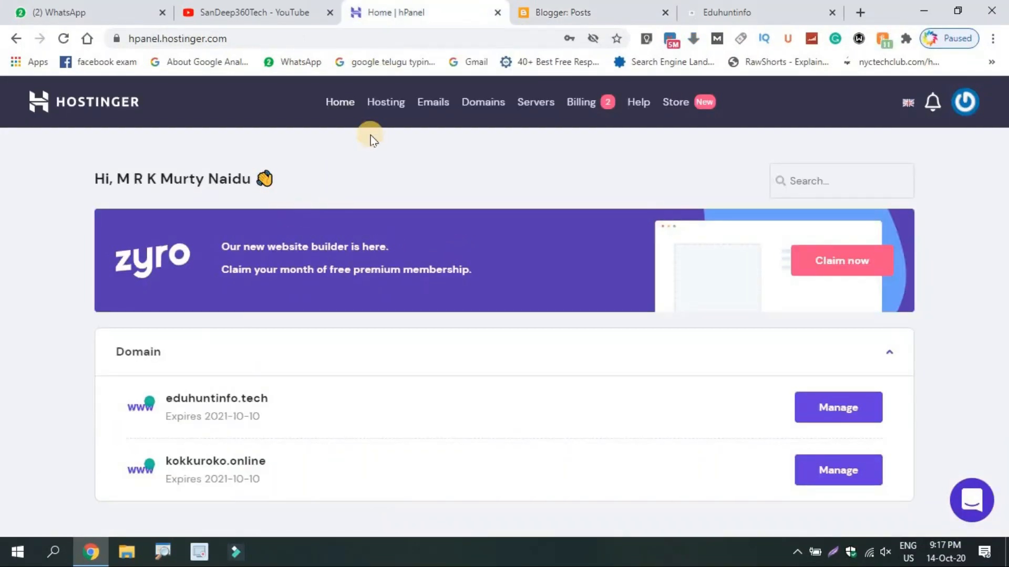
Open the Custom domain setting in the Publishing section of the Eduhuntinfo blog's Blogger settings.
click(547, 10)
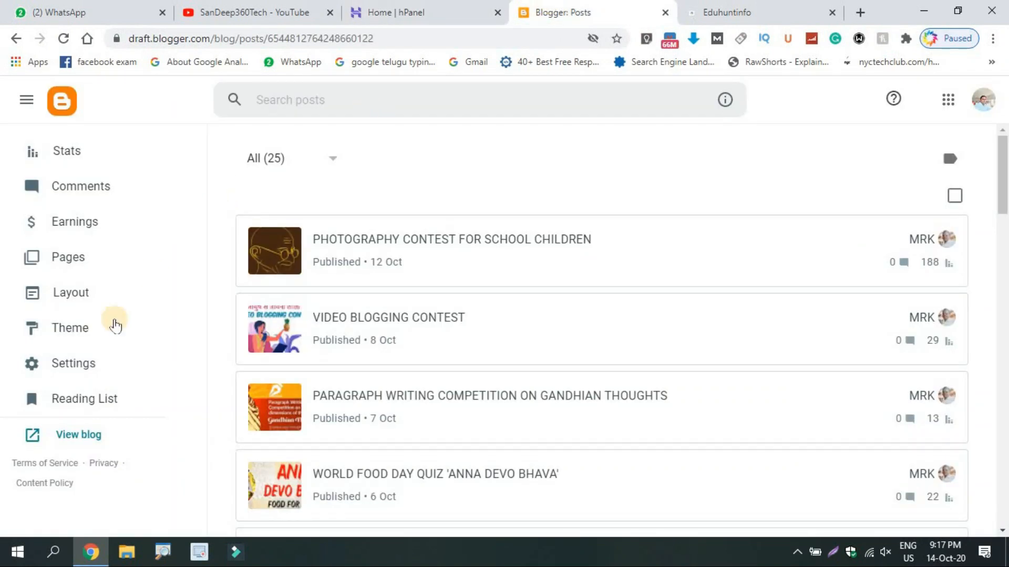
click(73, 363)
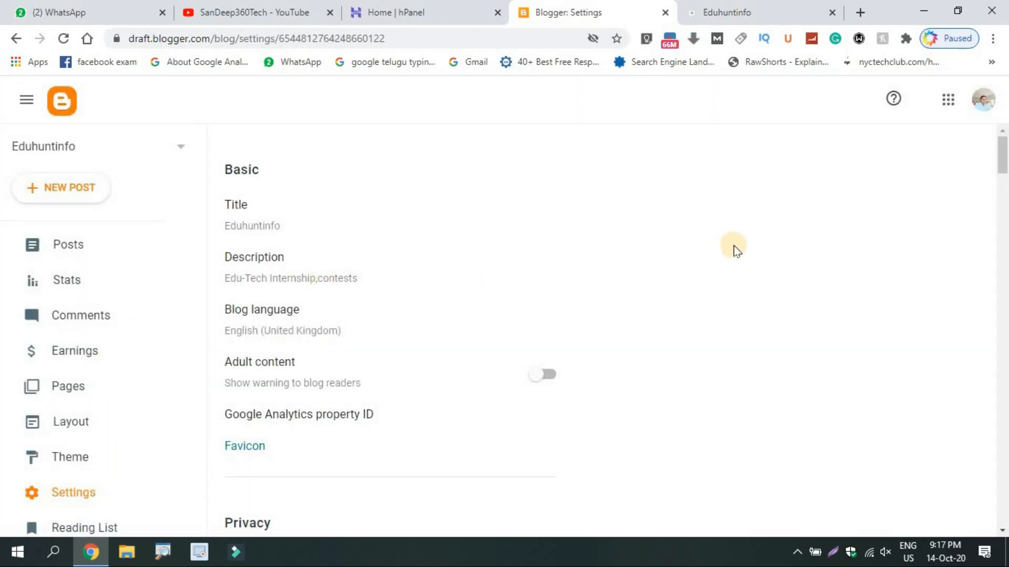
drag(1005, 163, 1003, 215)
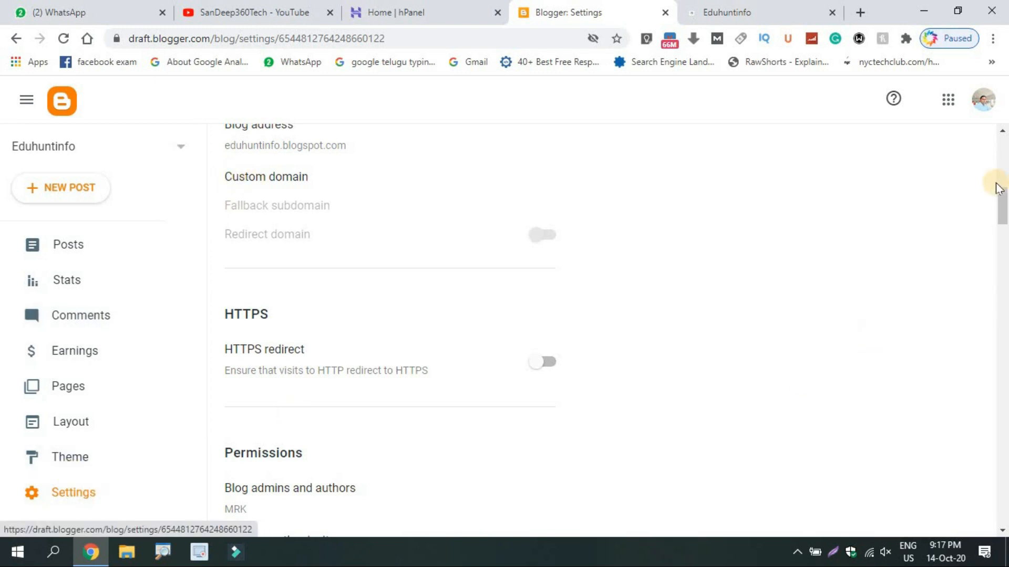
drag(1002, 210, 988, 200)
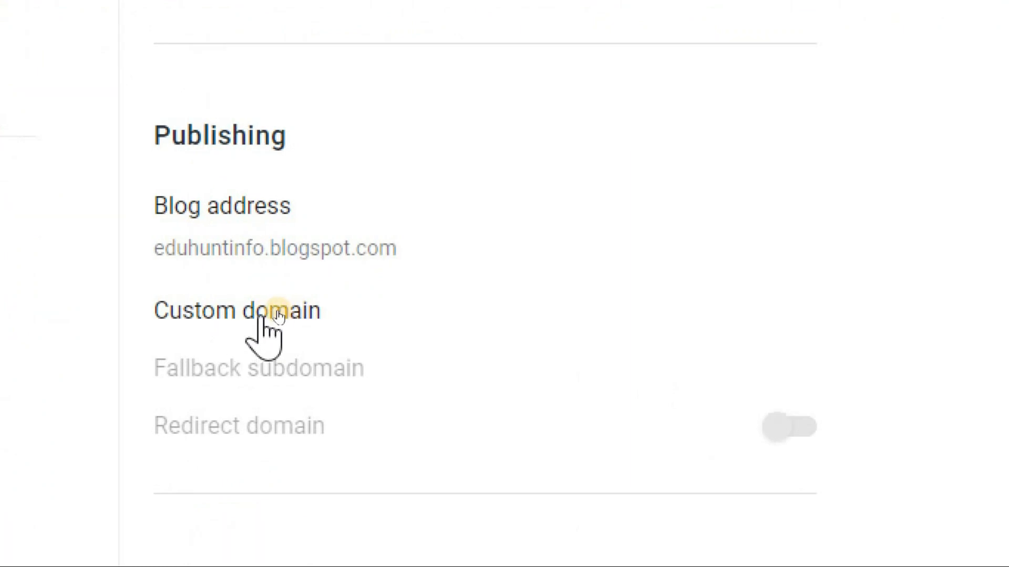
click(279, 311)
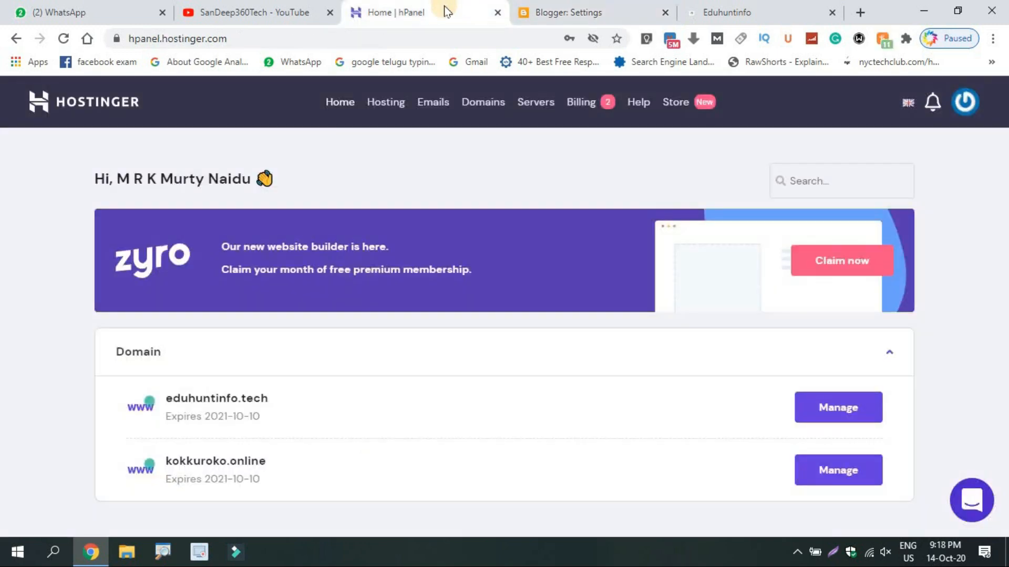
Open the eduhuntinfo.tech domain overview in Hostinger and copy the domain name.
click(447, 10)
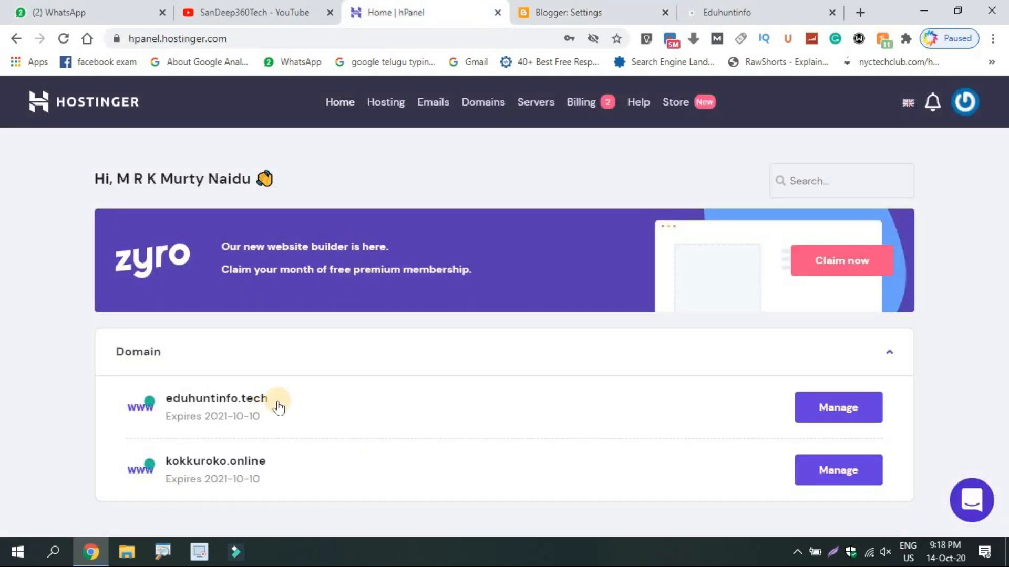
click(202, 401)
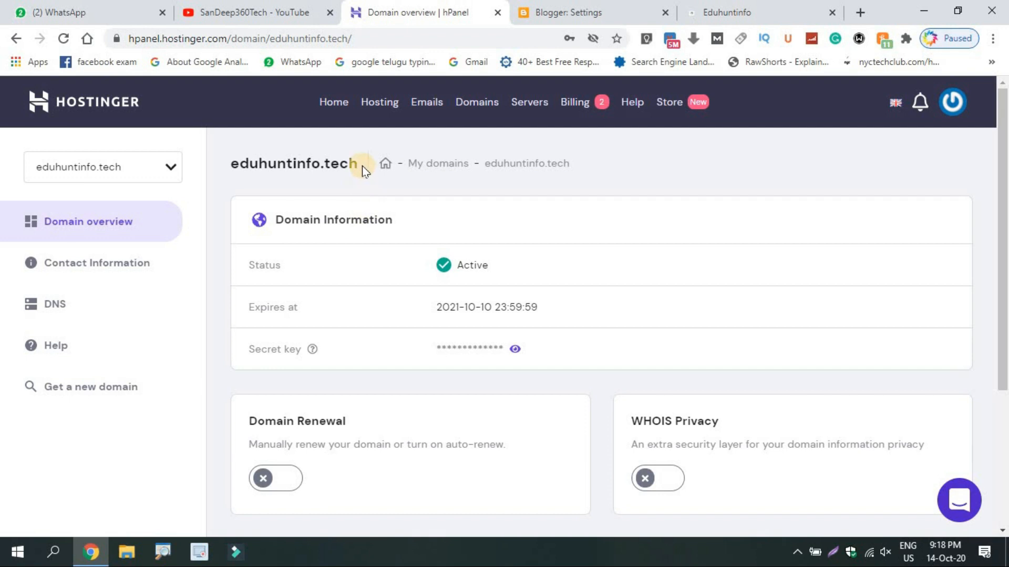
drag(362, 166, 235, 170)
key(ctrl+c)
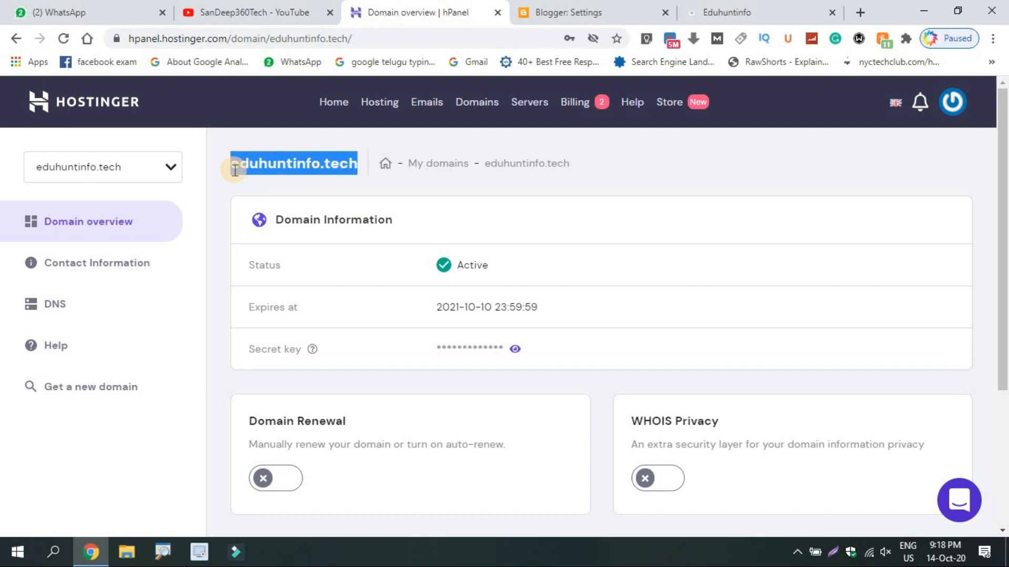
click(625, 10)
click(482, 260)
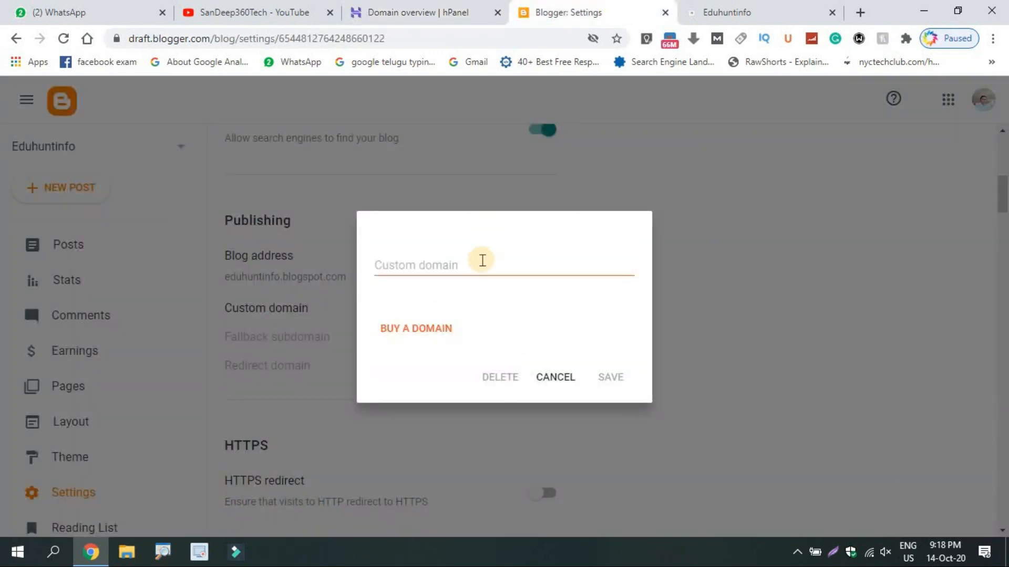
key(ctrl+v)
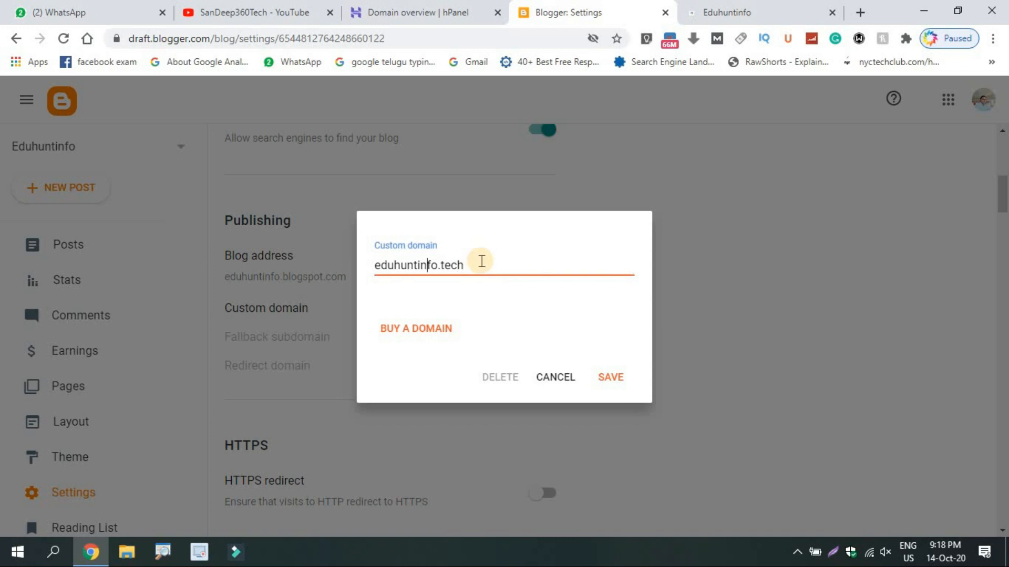
text(www)
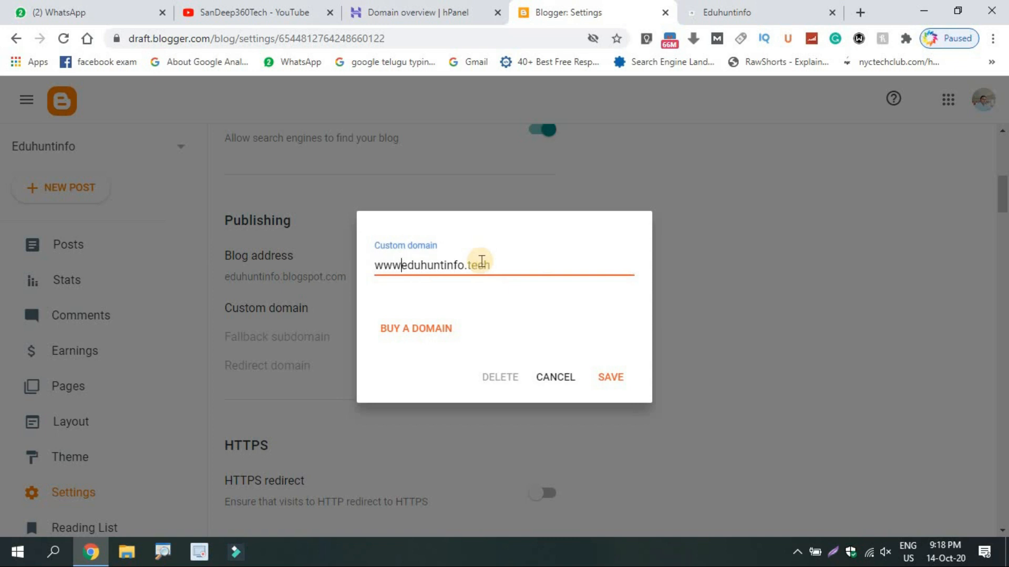
text(.)
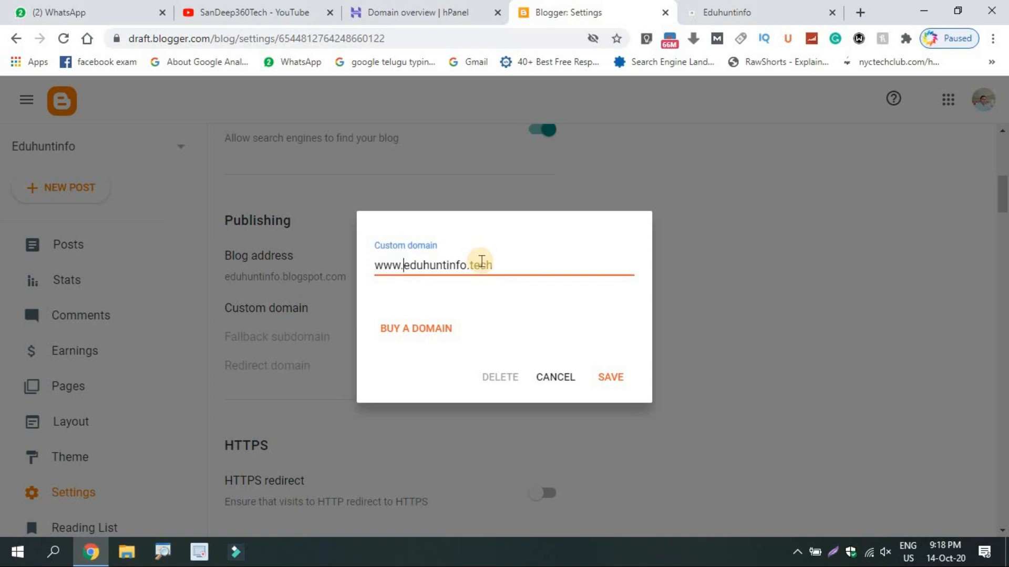
click(604, 378)
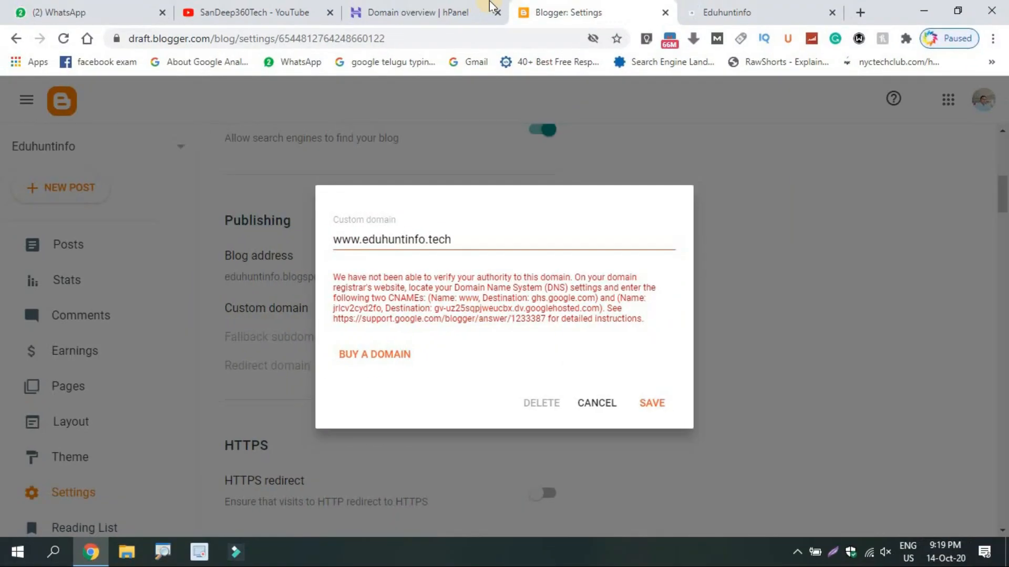
Open the DNS settings of eduhuntinfo.tech in Hostinger and go to its DNS records.
click(490, 7)
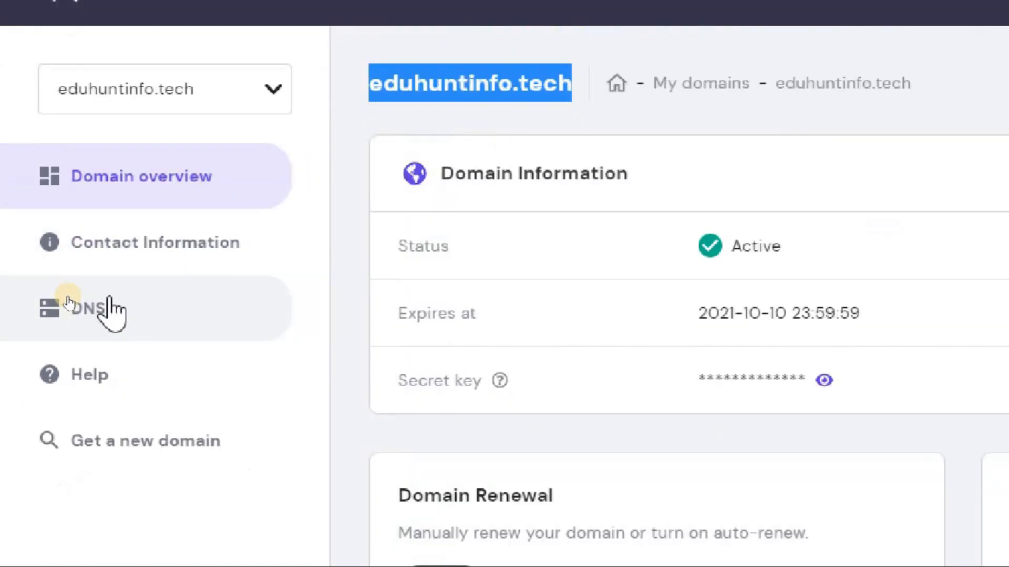
click(124, 300)
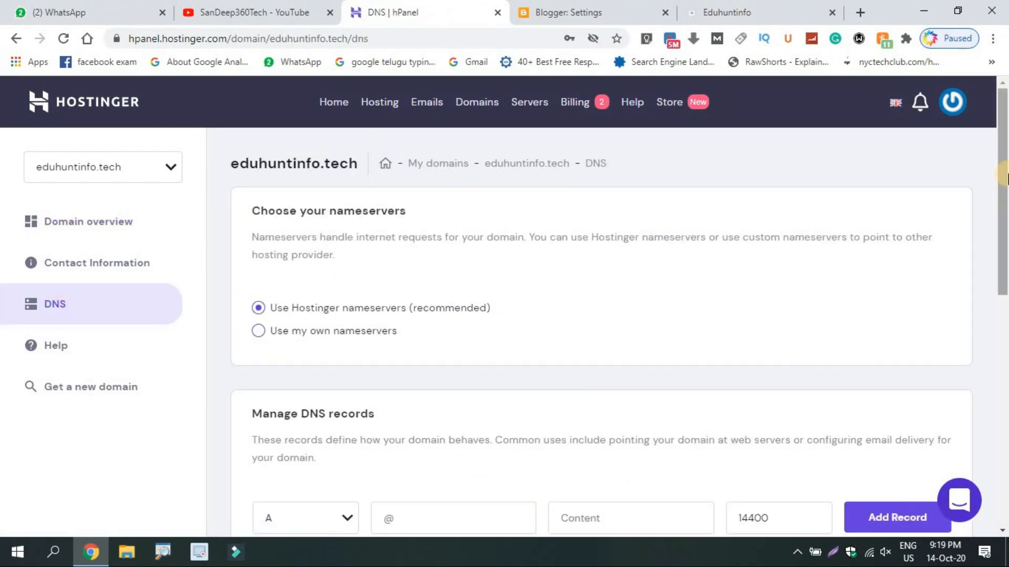
drag(1003, 204, 1005, 290)
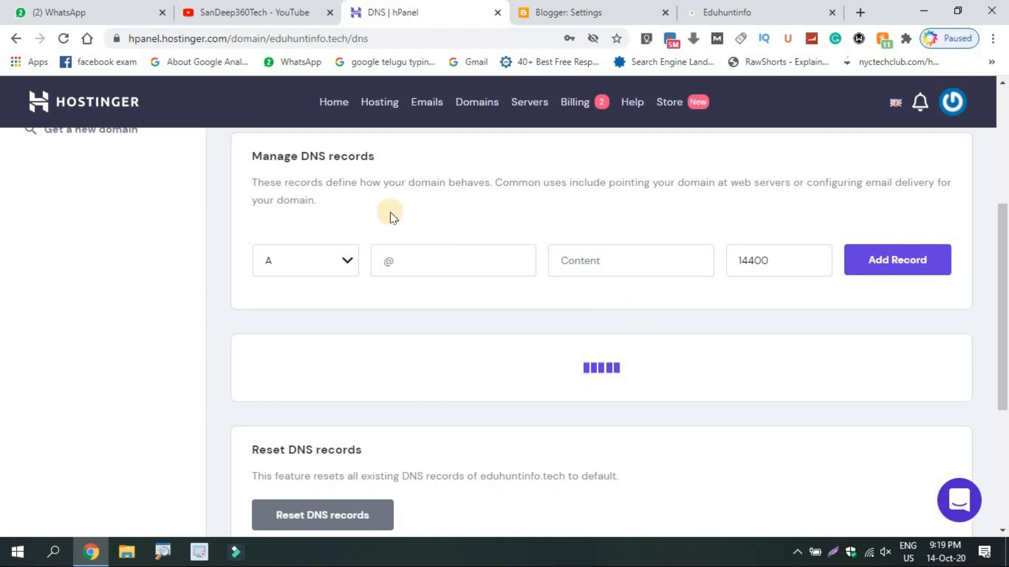
drag(1004, 314, 985, 204)
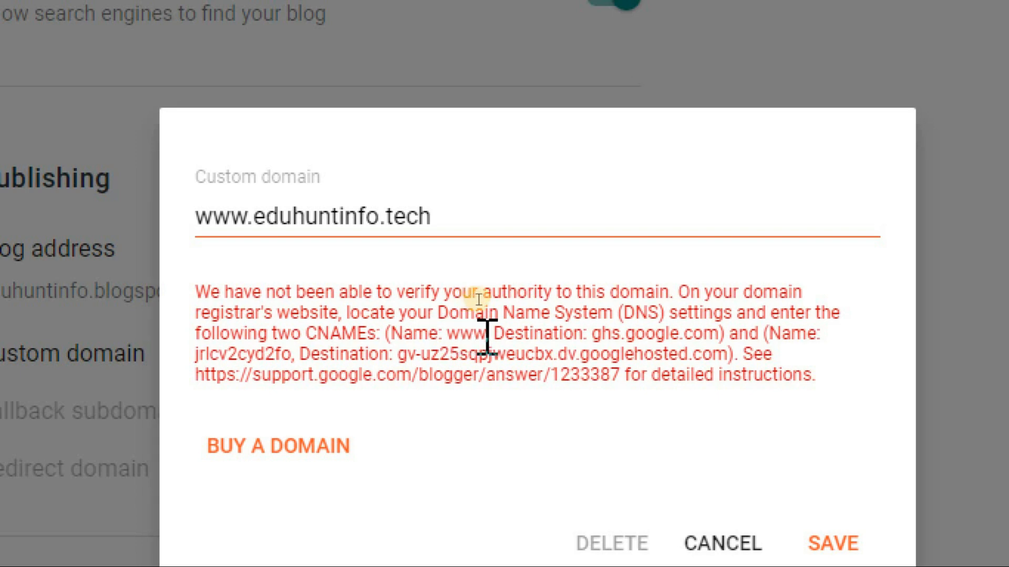
Copy the first CNAME name, www, from Blogger's instructions and enter it as the name of Hostinger's existing www CNAME record.
drag(487, 336, 450, 339)
key(ctrl+c)
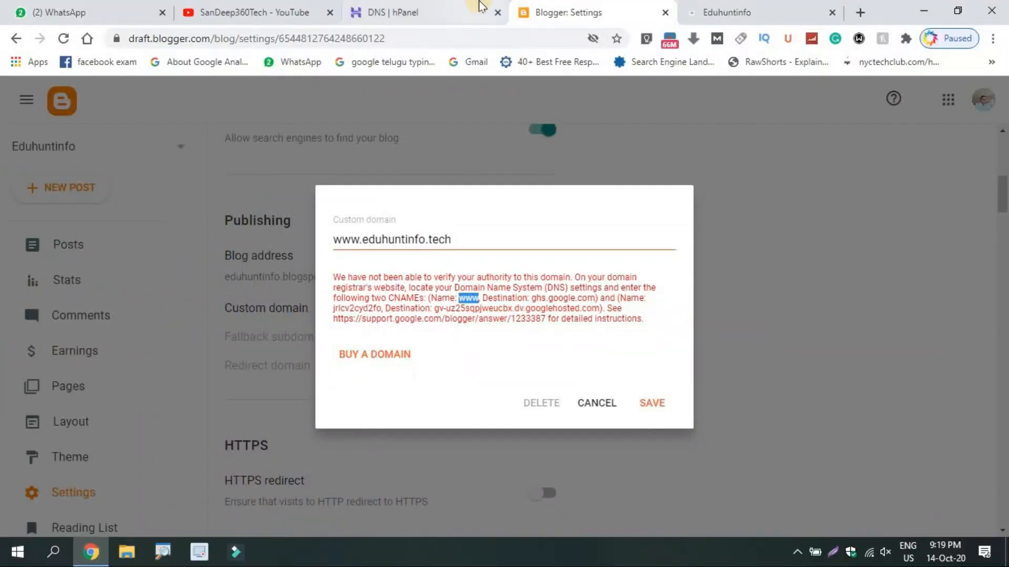
click(452, 14)
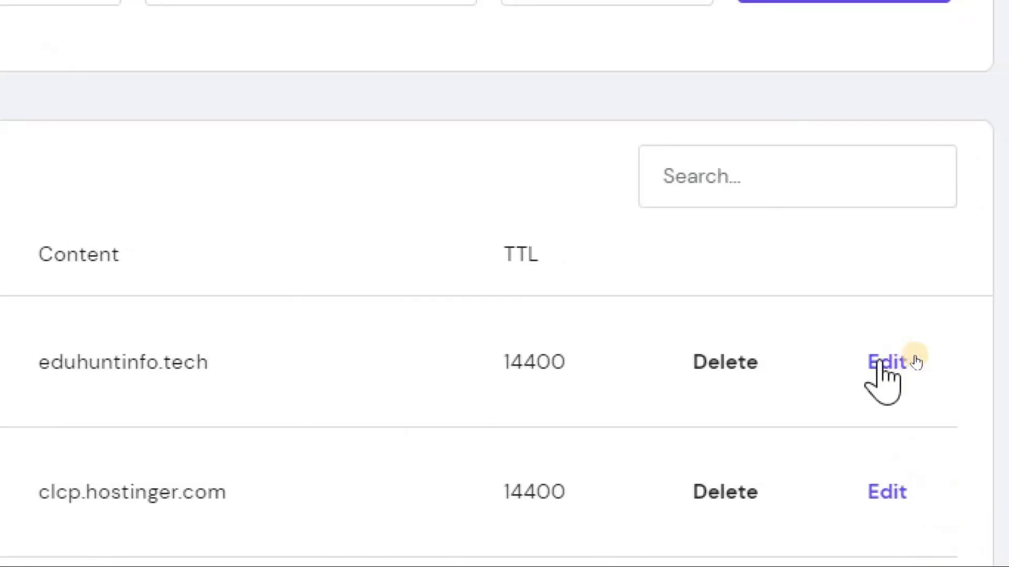
click(904, 355)
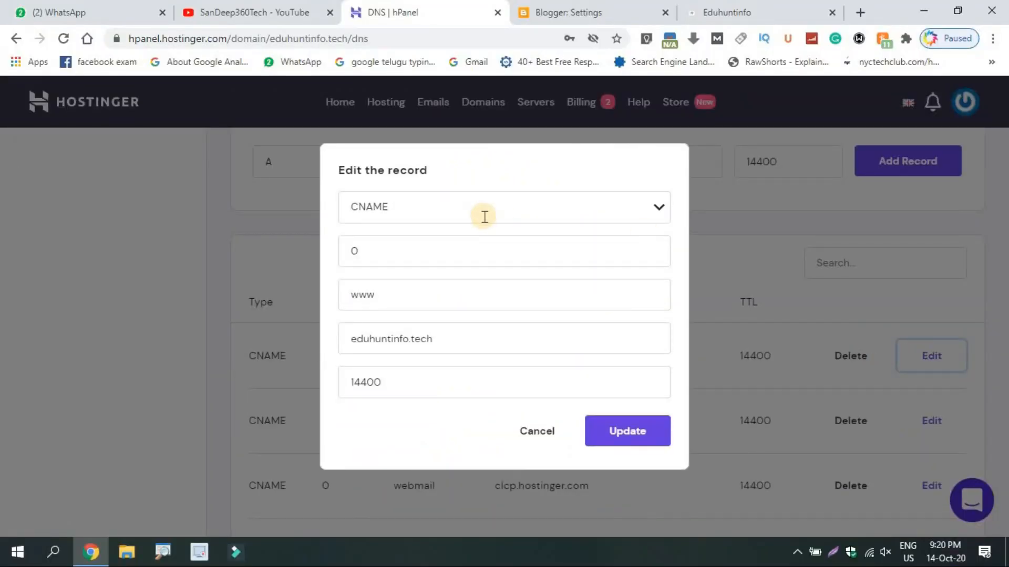
click(446, 298)
key(ctrl+a)
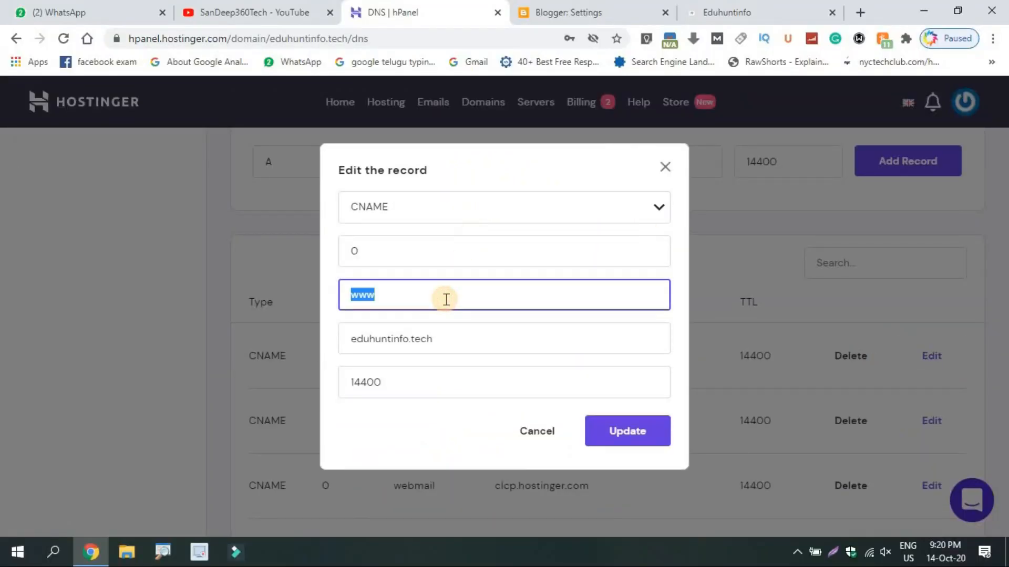
key(ctrl+v)
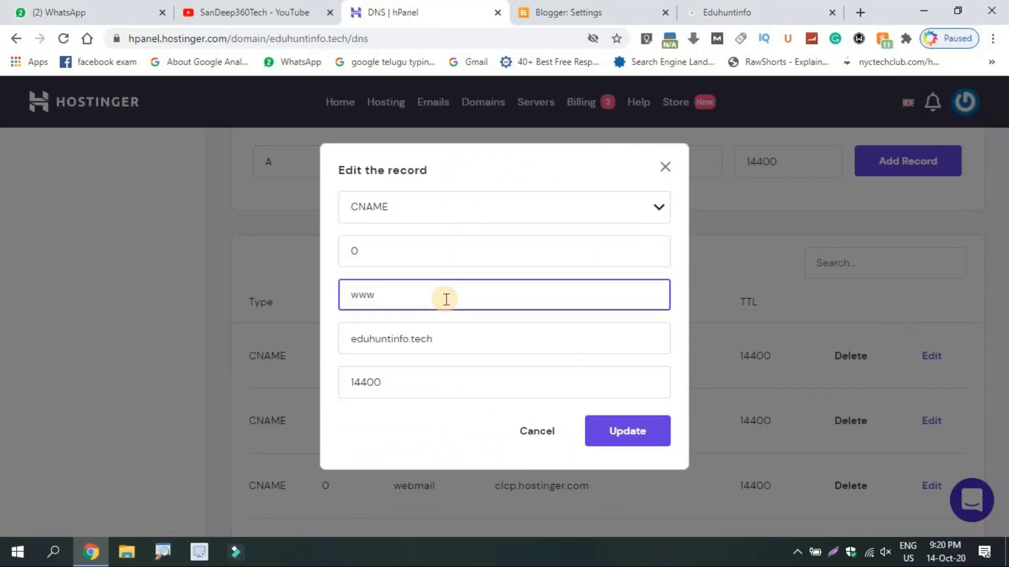
Copy the first destination, ghs.google.com, from Blogger's instructions and save it as the content of Hostinger's www CNAME record.
click(522, 11)
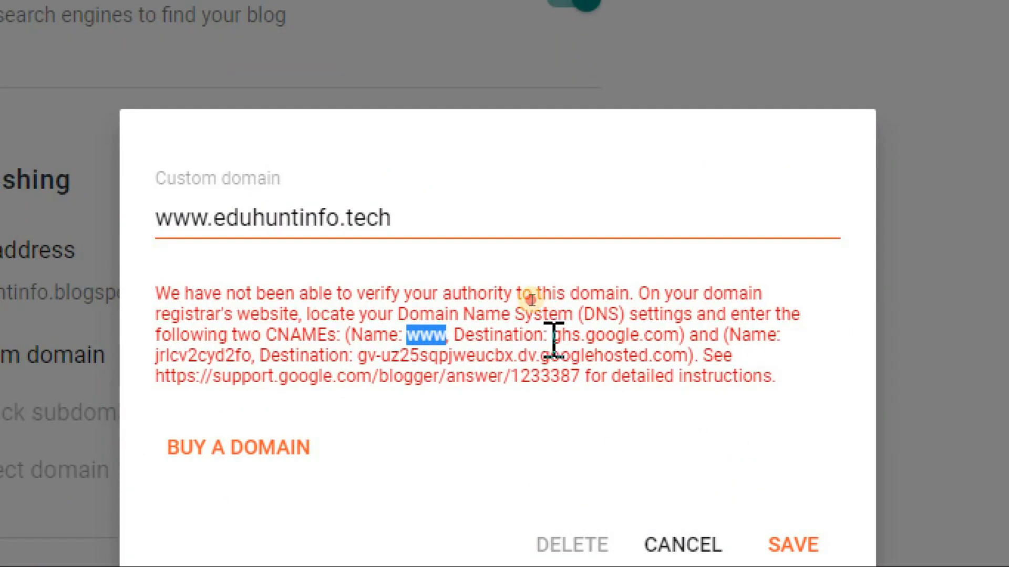
drag(550, 336, 679, 339)
key(ctrl+c)
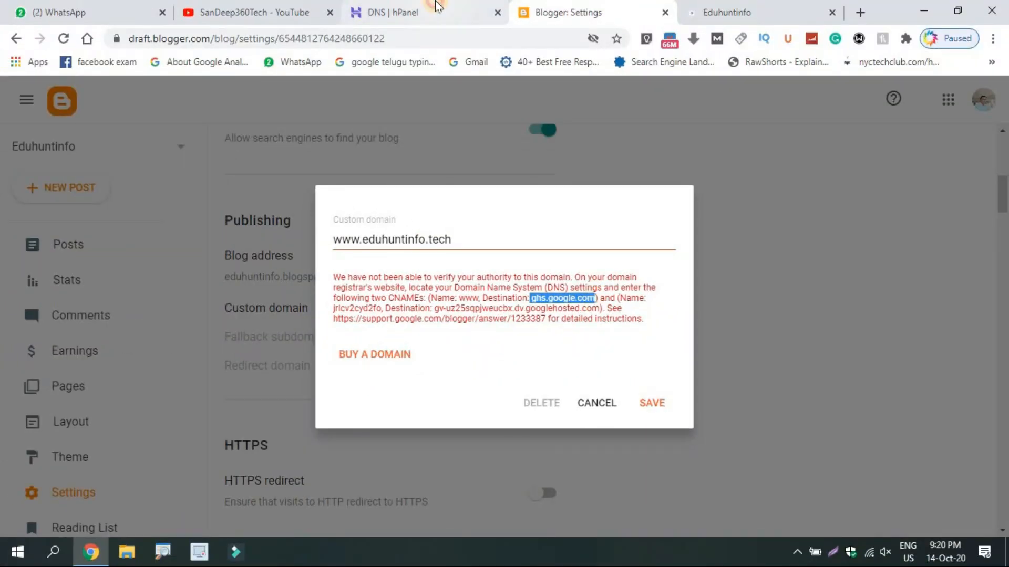
click(430, 6)
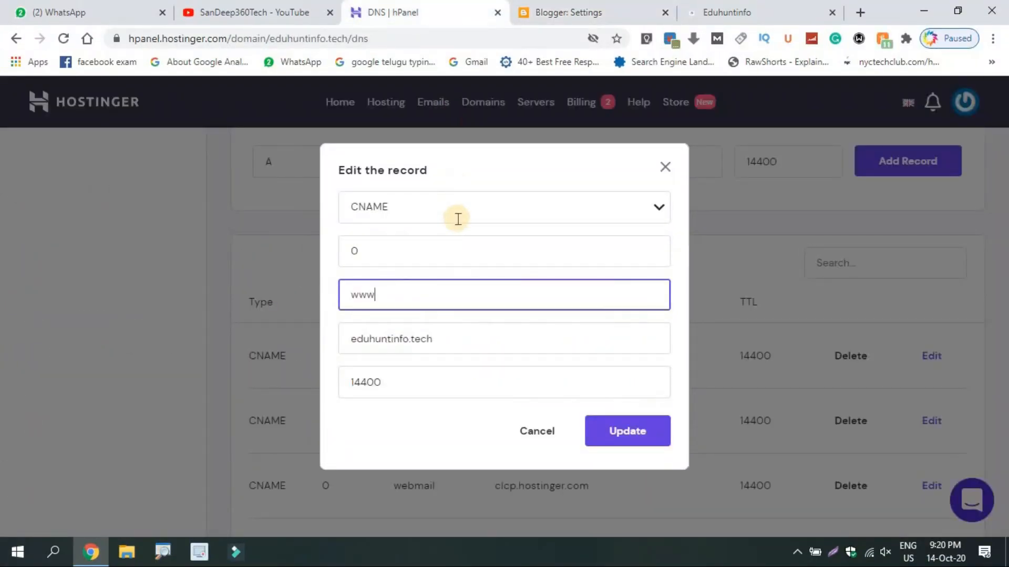
triple_click(449, 340)
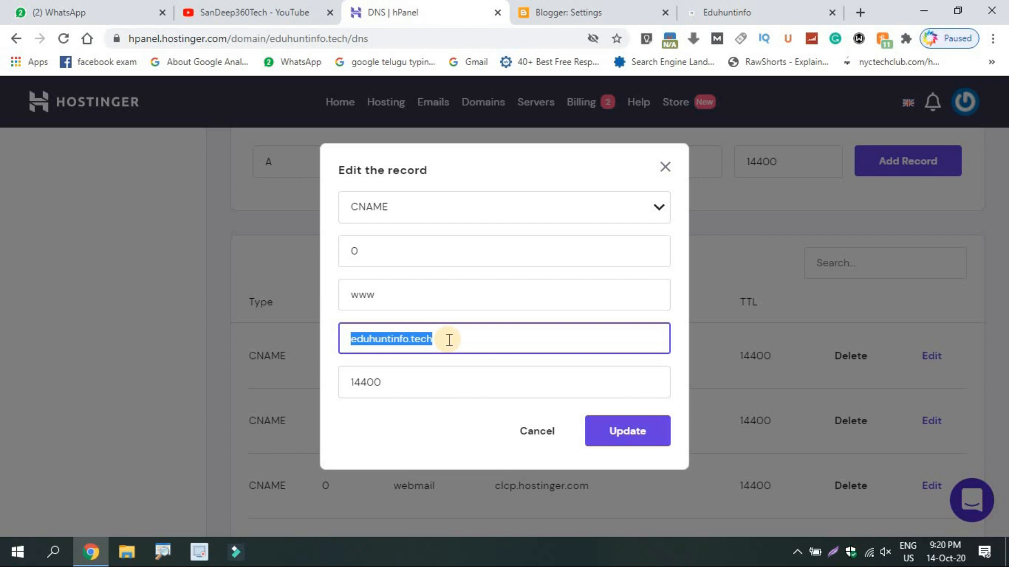
key(ctrl+v)
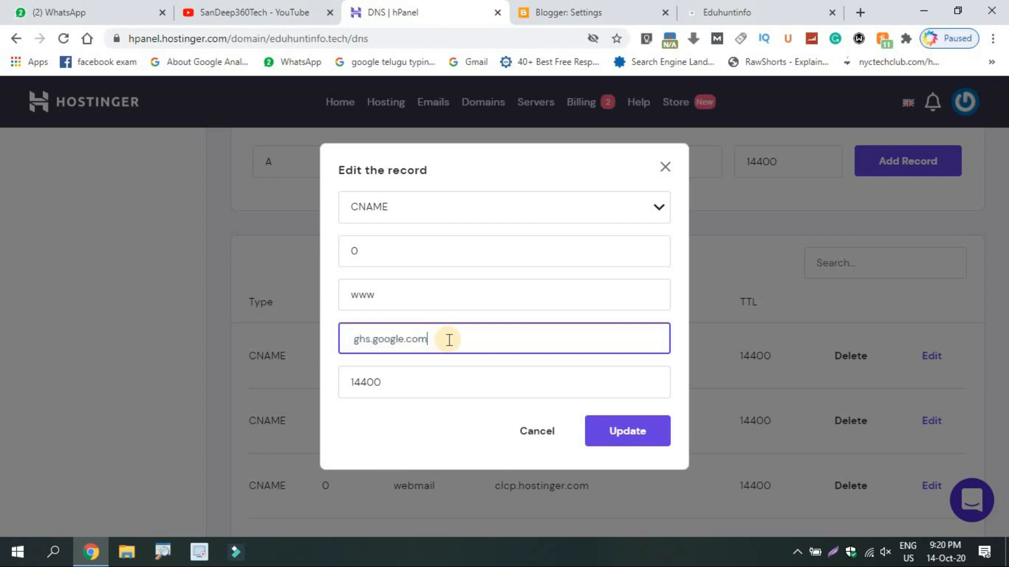
click(589, 429)
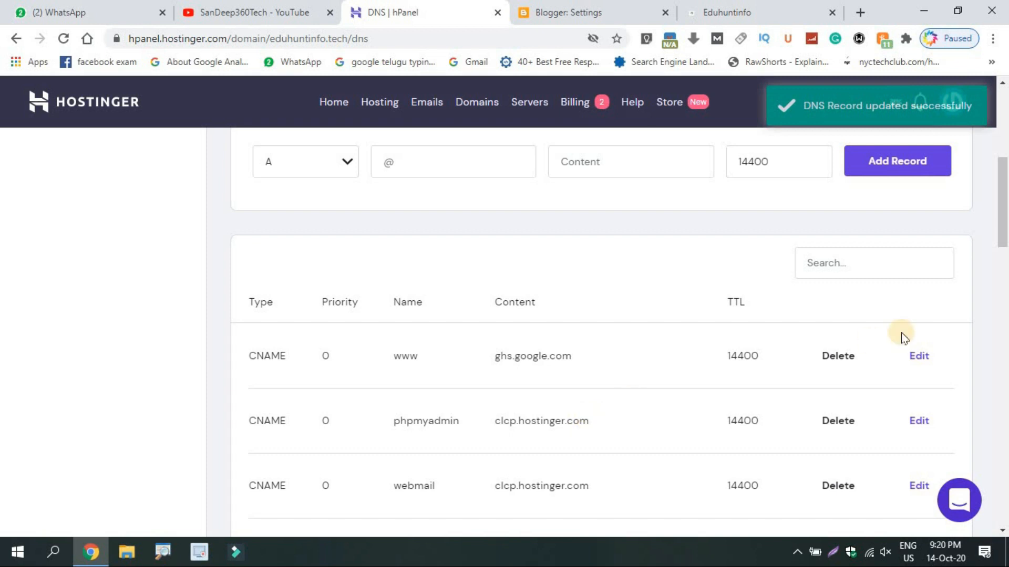
Set the new DNS record's type to CNAME and copy Blogger's second CNAME name, jrlcv2cyd2fo, into its name.
drag(1004, 225, 1004, 218)
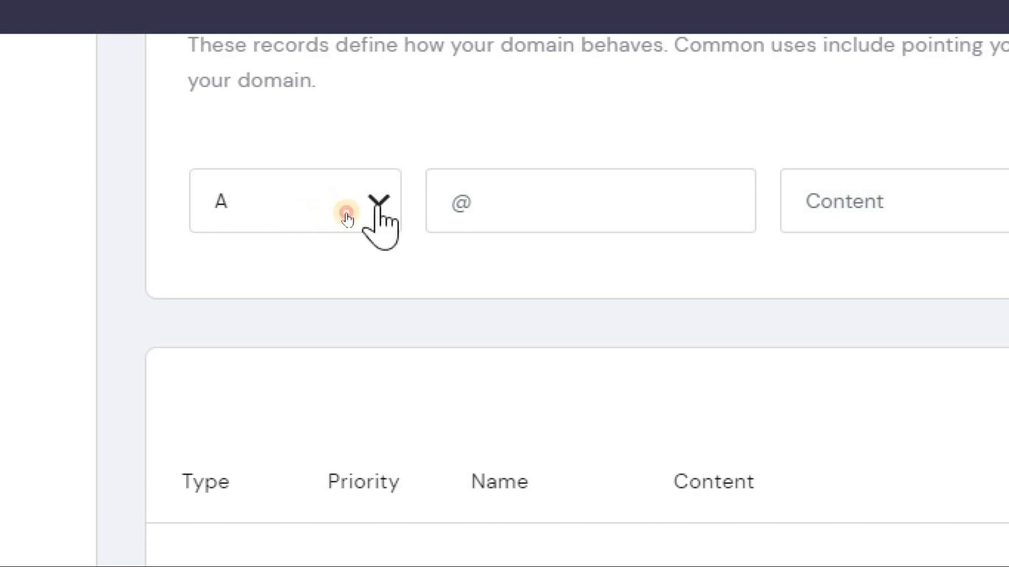
click(379, 223)
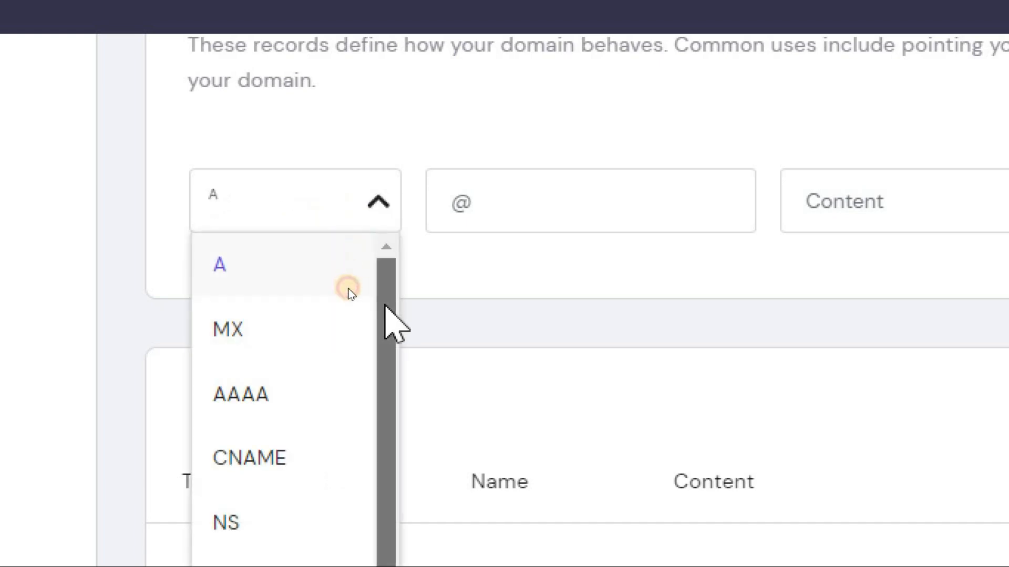
drag(394, 320, 389, 383)
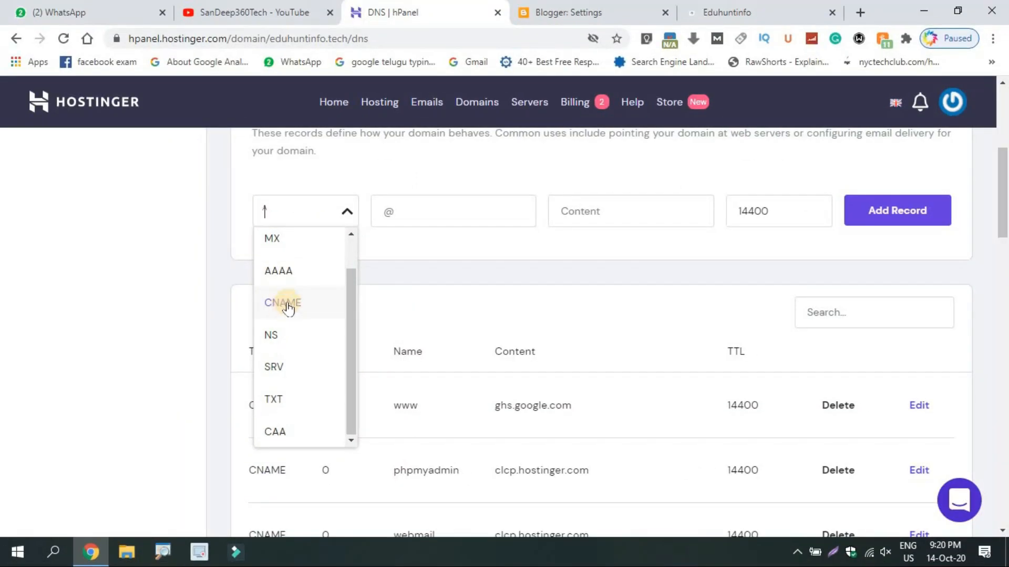
click(293, 303)
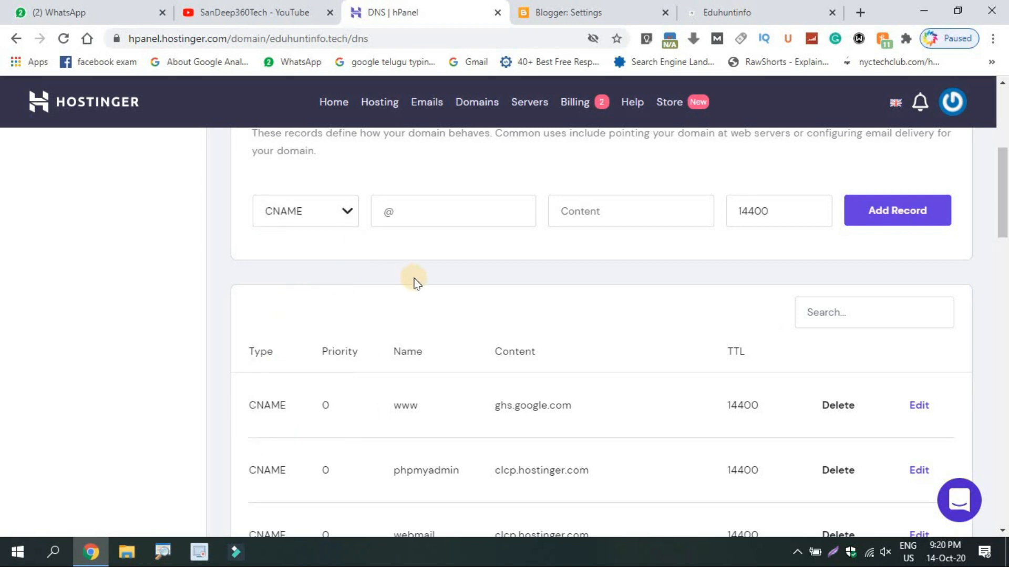
click(551, 6)
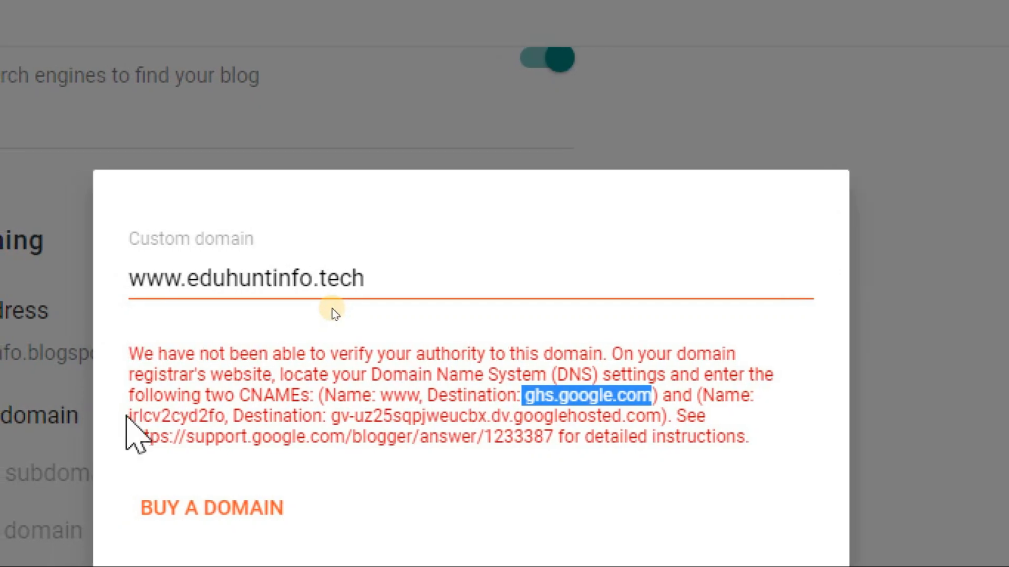
click(337, 309)
drag(129, 416, 224, 417)
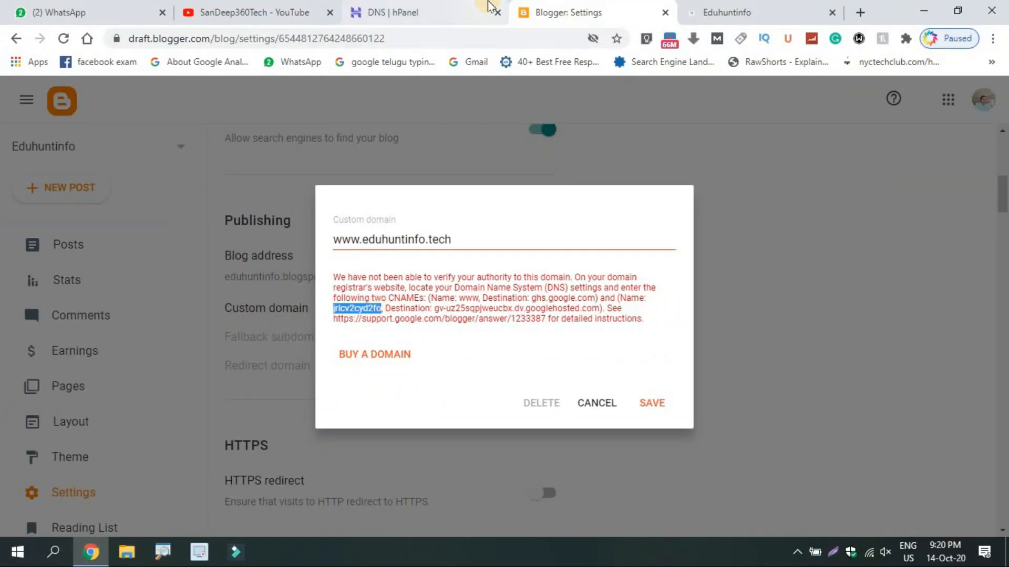
click(489, 7)
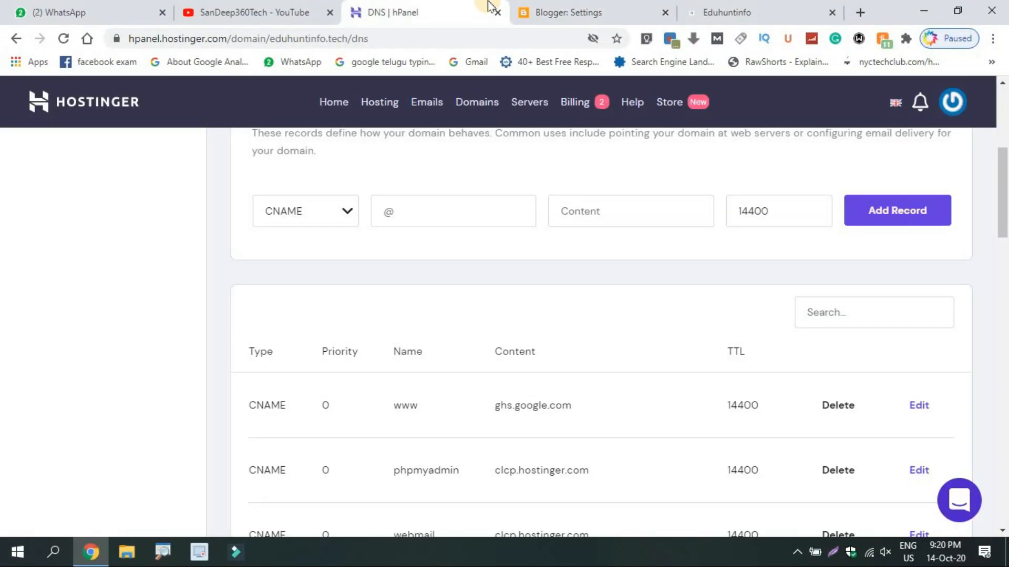
click(416, 198)
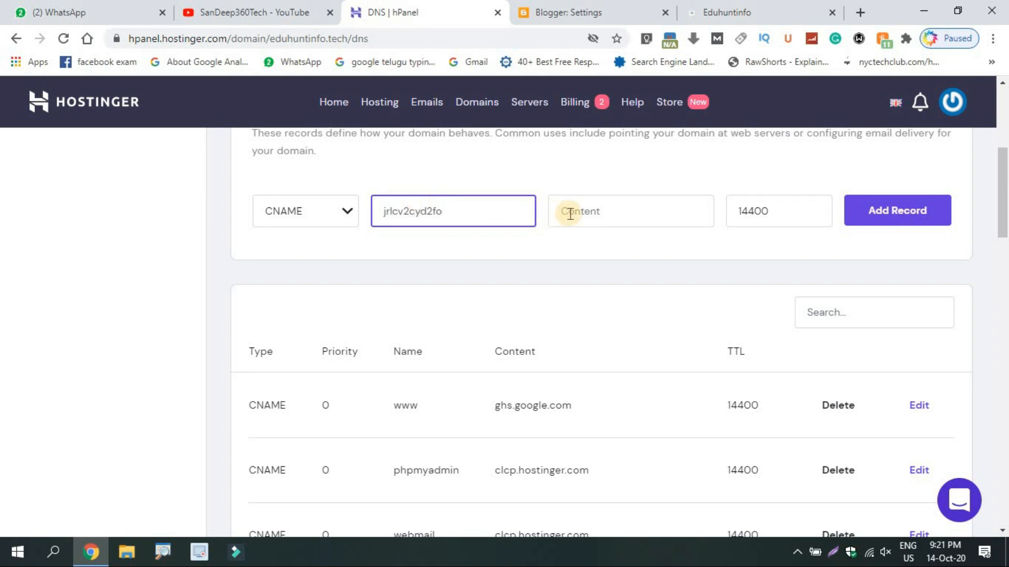
Copy Blogger's second destination, gv-uz25sqpjweucbx.dv.googlehosted.com, into the new CNAME record's content in Hostinger and add the record.
click(583, 12)
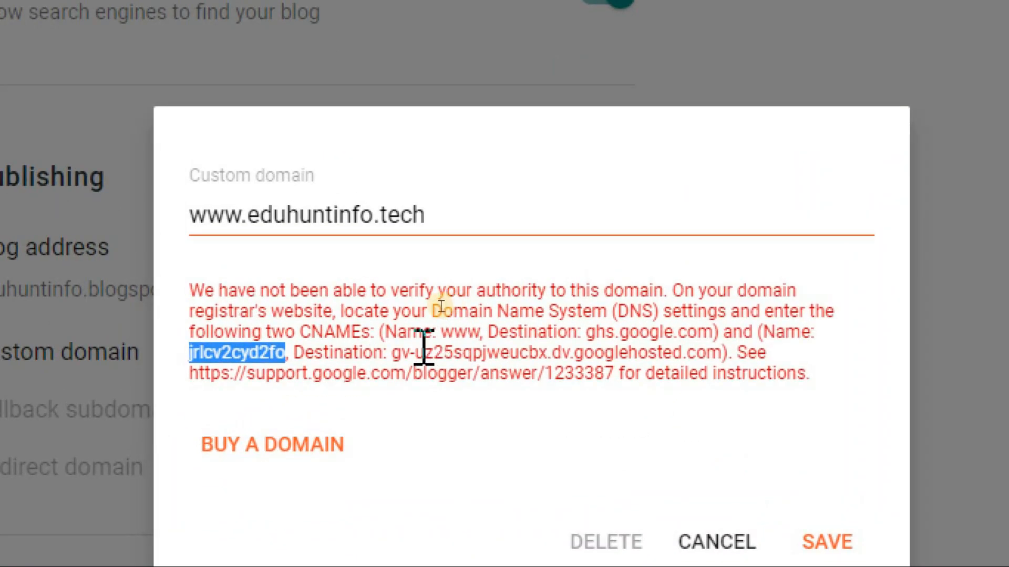
drag(393, 352, 723, 352)
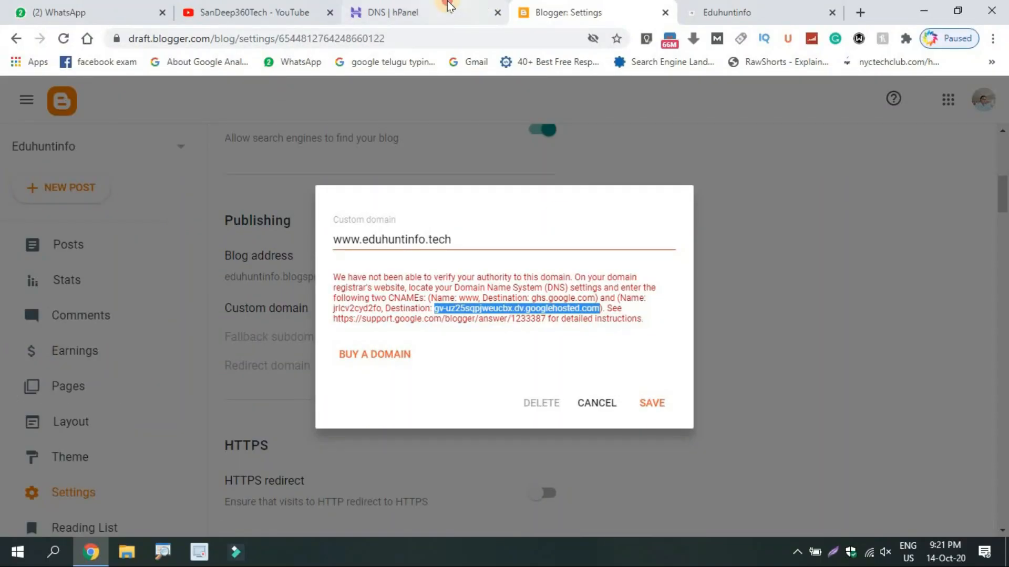
click(446, 7)
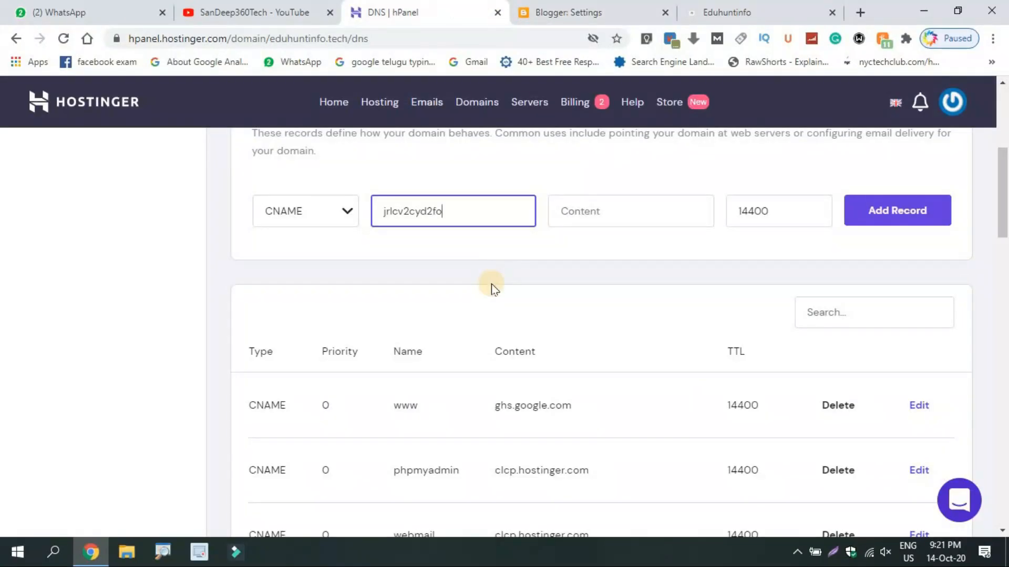
click(593, 203)
key(ctrl+v)
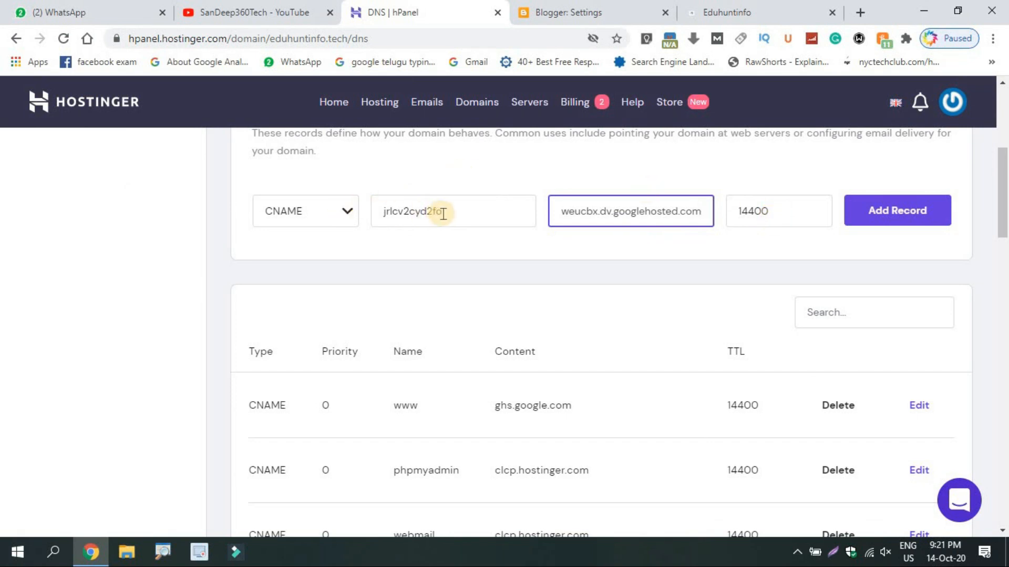
click(907, 213)
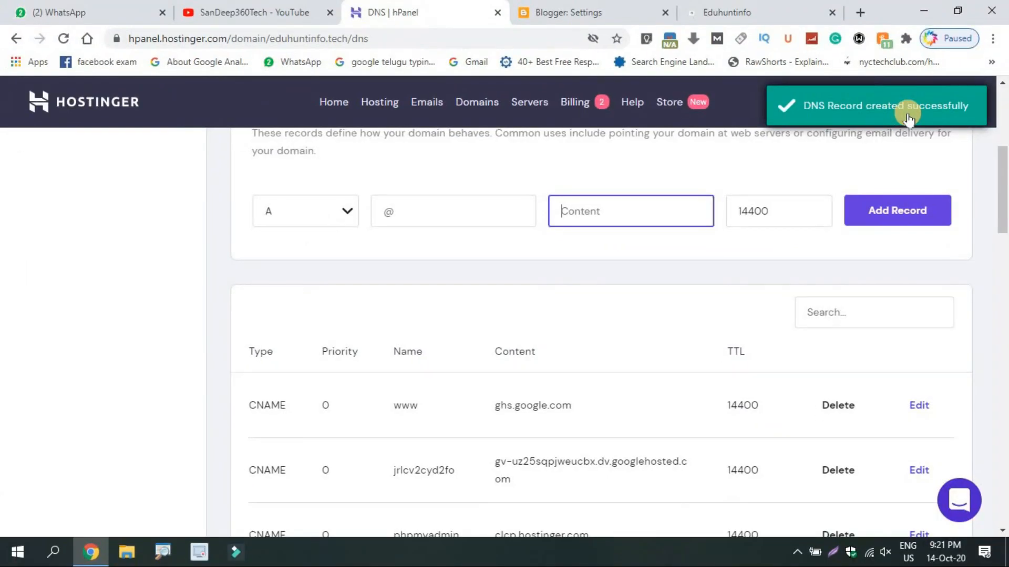
scroll(537, 304, down, 2)
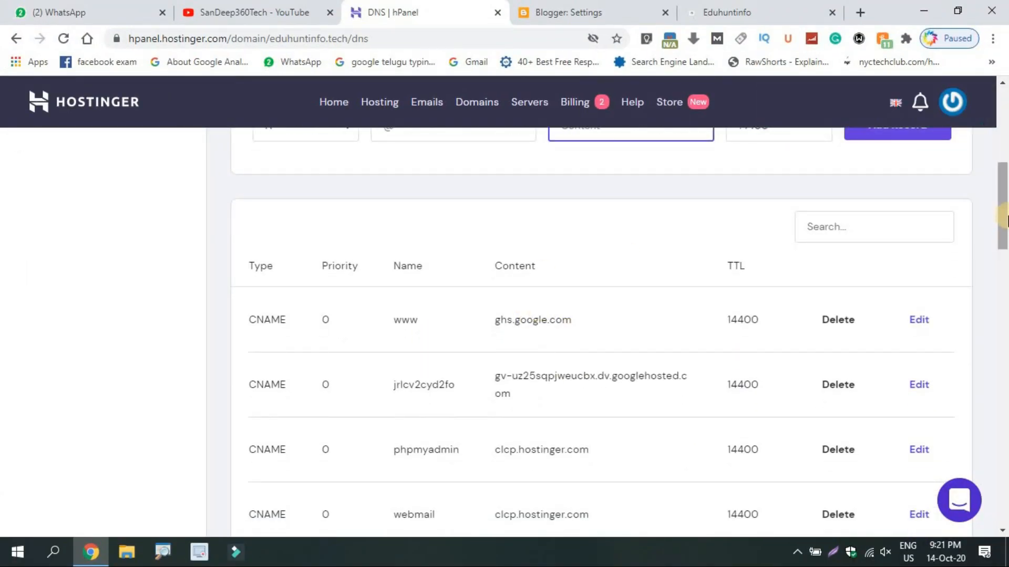
scroll(539, 310, down, 1)
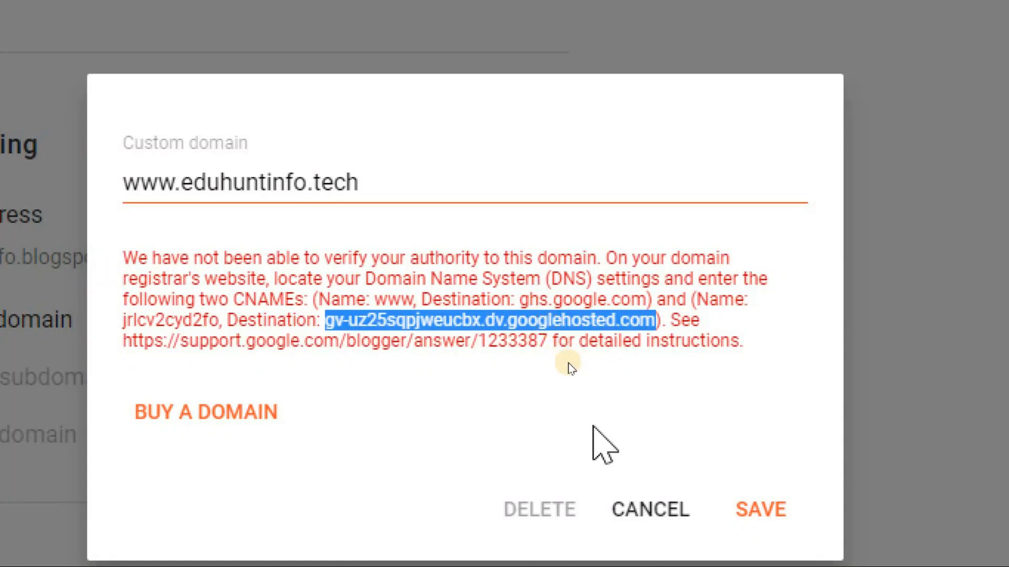
Copy the support link from Blogger's custom domain message and open support.google.com/blogger/answer/1233387 in a new browser tab.
click(592, 426)
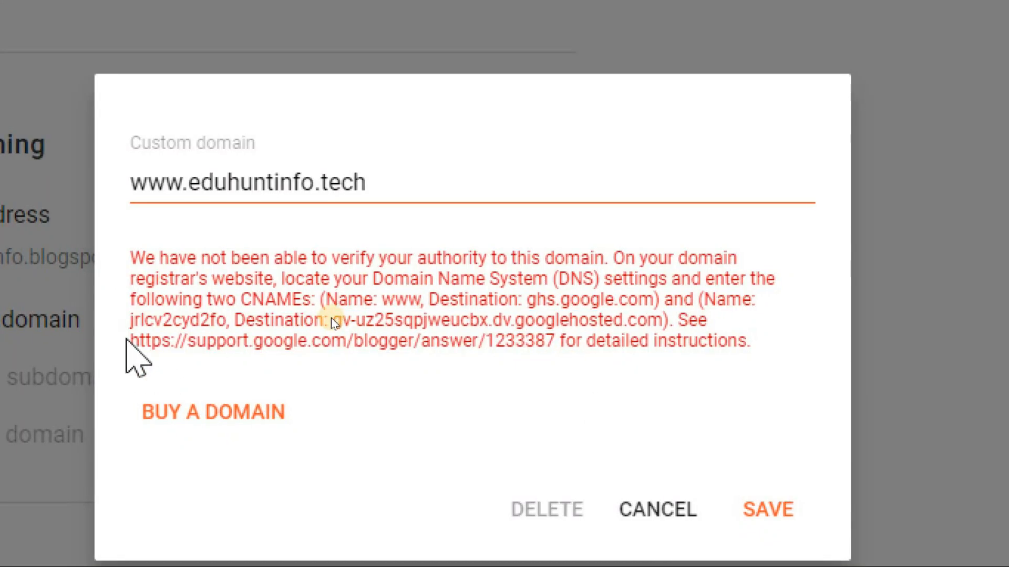
drag(122, 341, 555, 345)
key(ctrl+c)
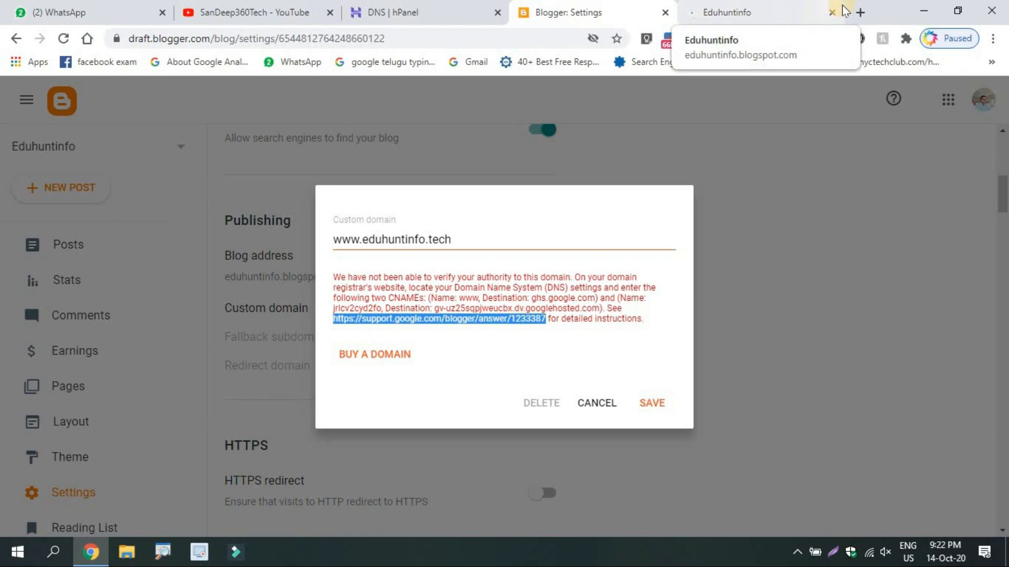
click(862, 11)
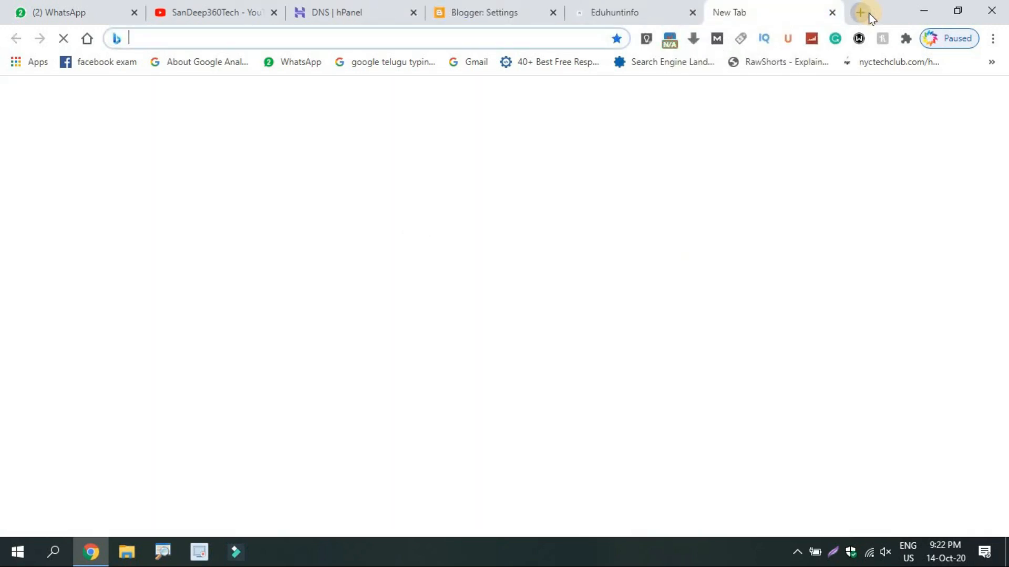
key(ctrl+v)
key(Return)
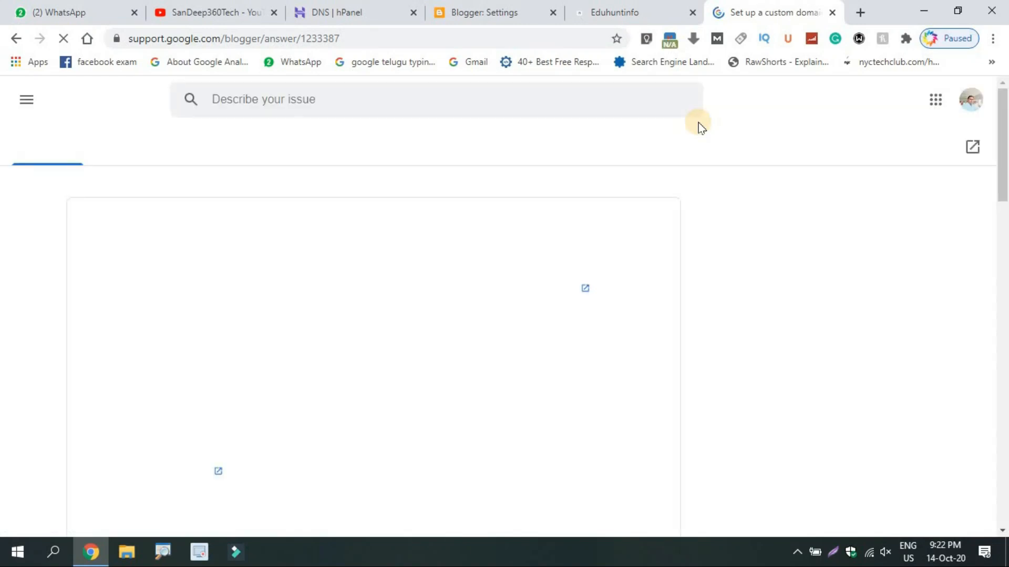
Copy the first A-record IP, 216.239.32.21, from Step 3 of the help page into the content of a new @ A record in Hostinger.
drag(1004, 129, 1004, 298)
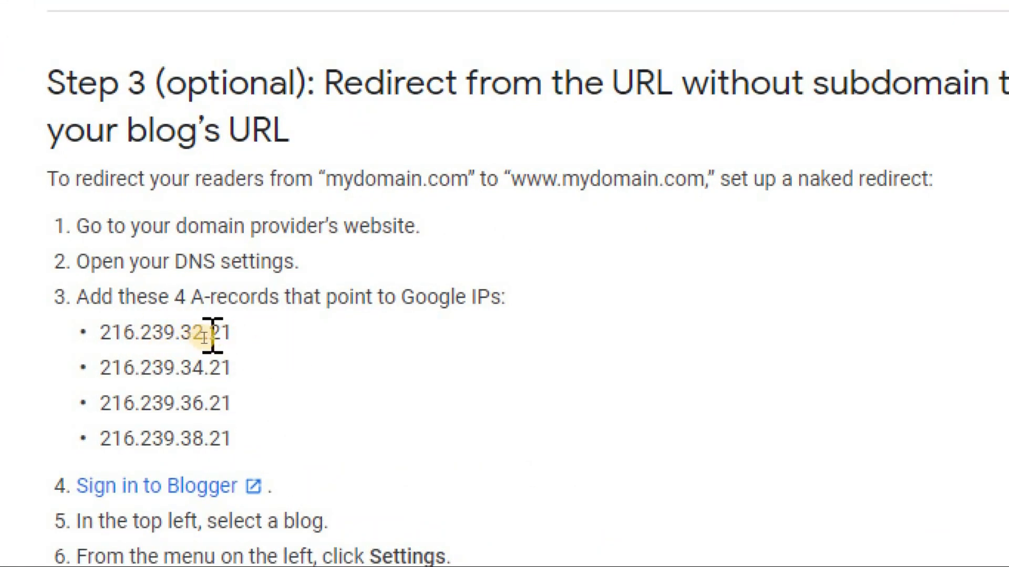
drag(221, 333, 96, 335)
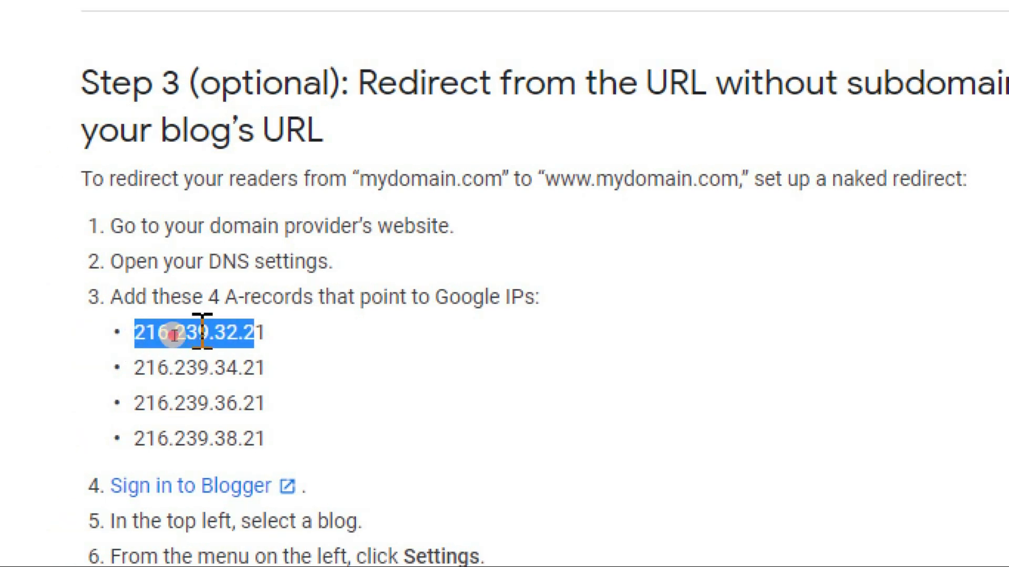
click(227, 333)
drag(265, 334, 141, 332)
key(ctrl+c)
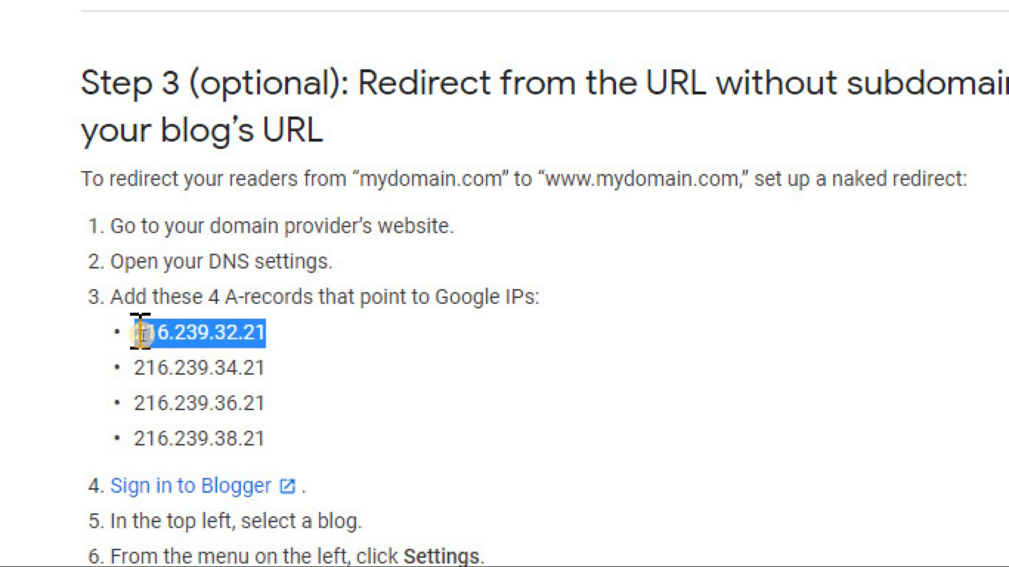
click(374, 6)
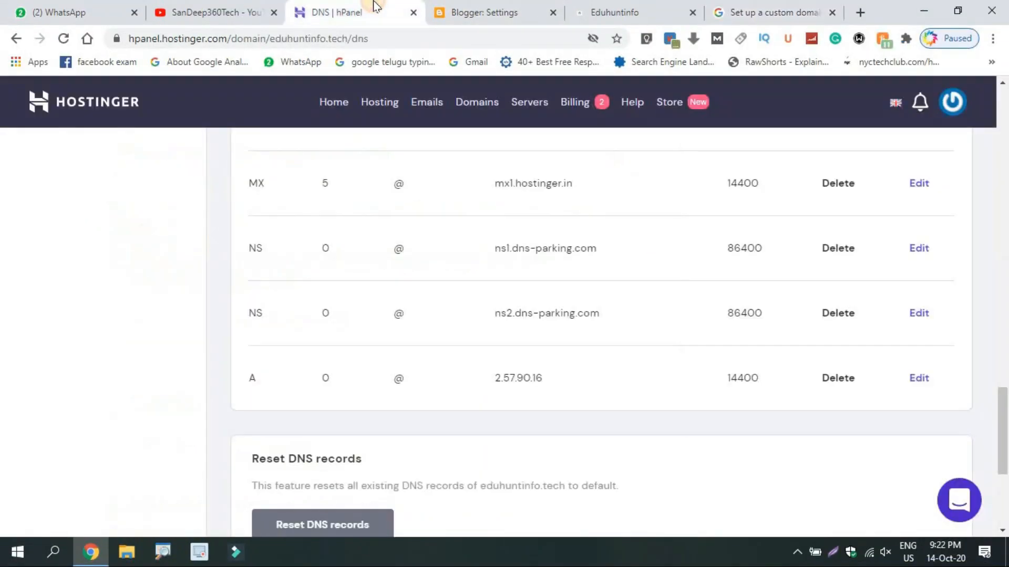
click(1003, 399)
drag(1002, 401, 1000, 138)
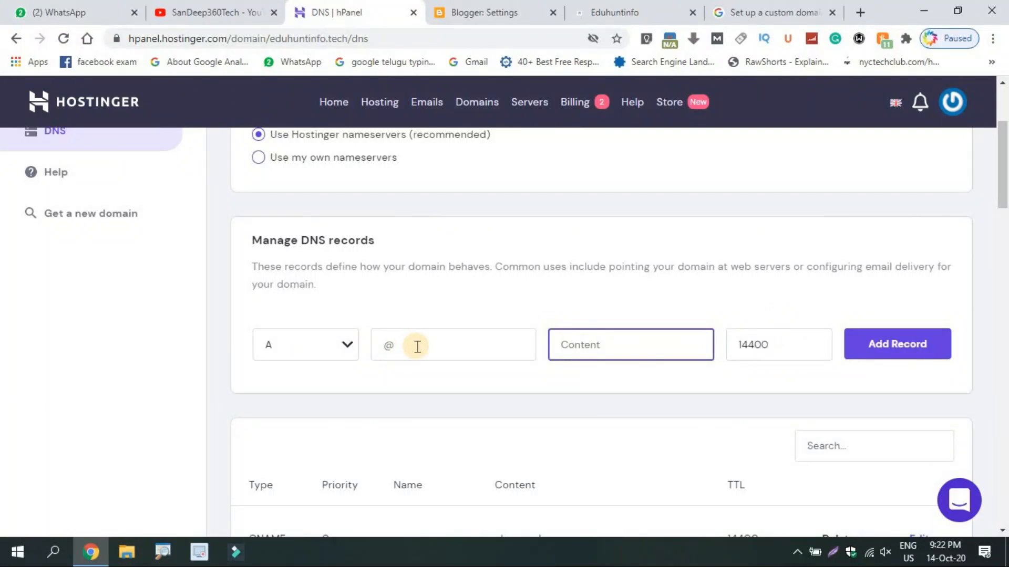
click(417, 346)
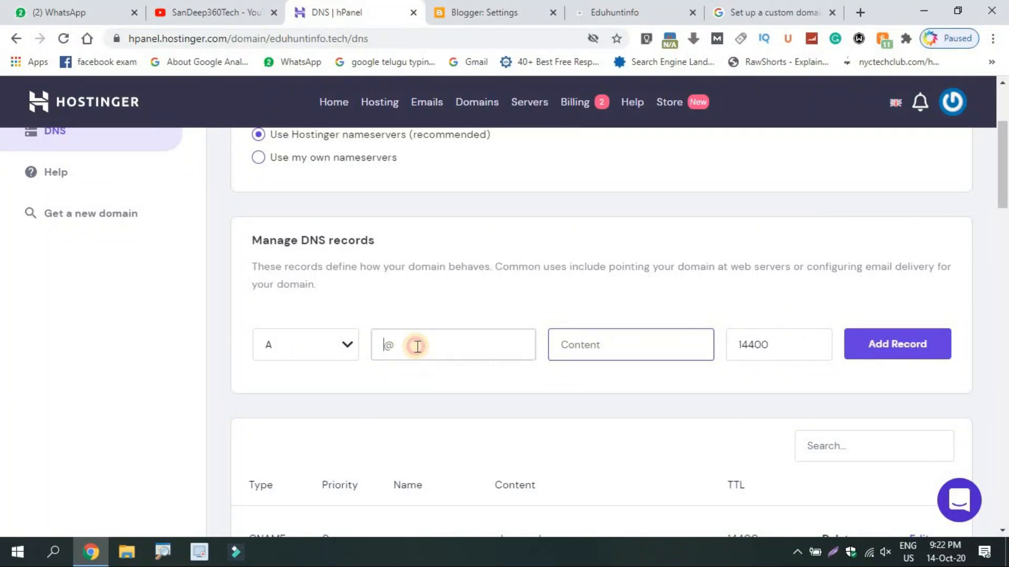
click(590, 342)
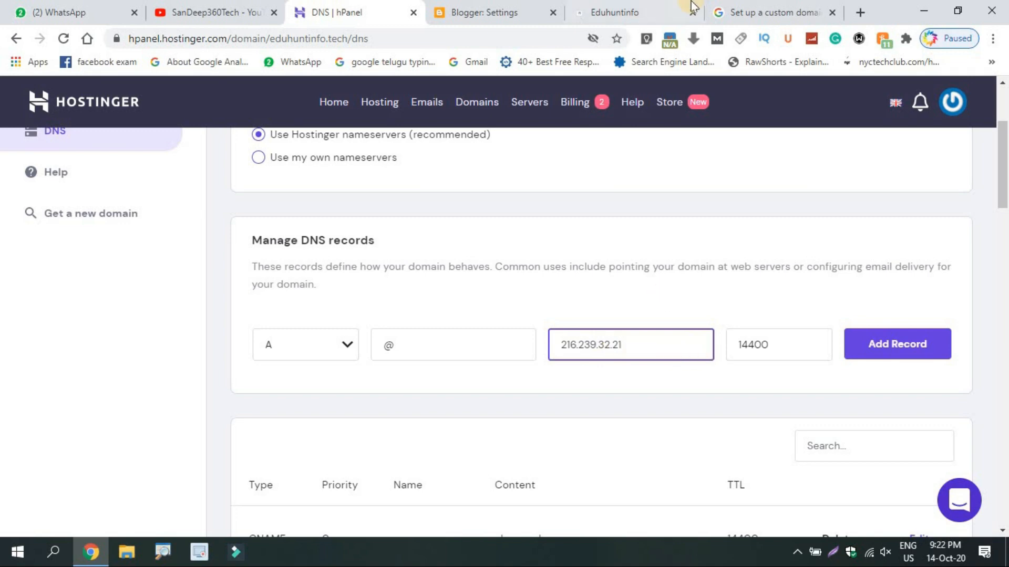
Compare the third number group of the first two A-record IPs in Step 3 of the Blogger help page.
click(772, 12)
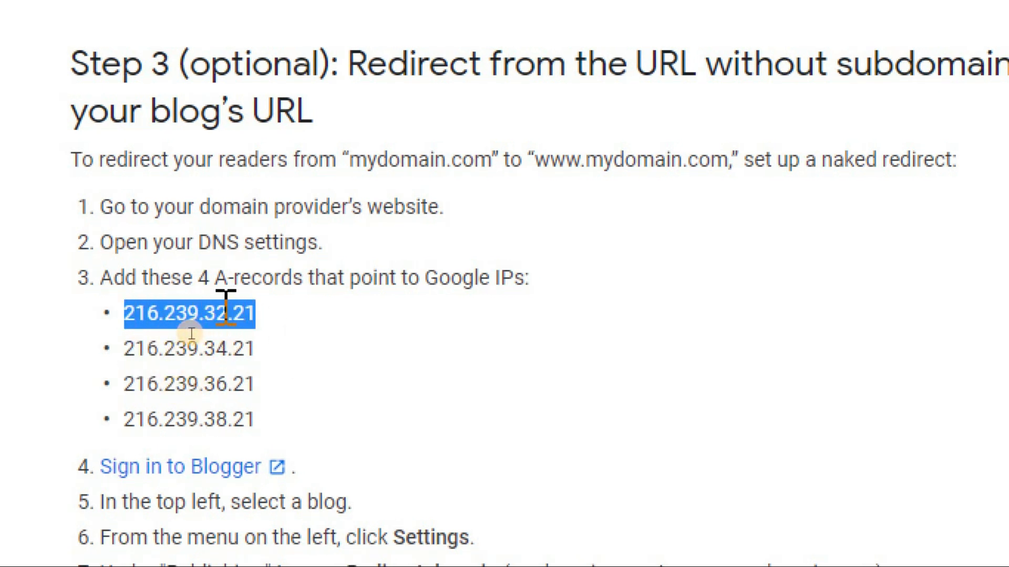
drag(226, 307, 209, 305)
click(226, 351)
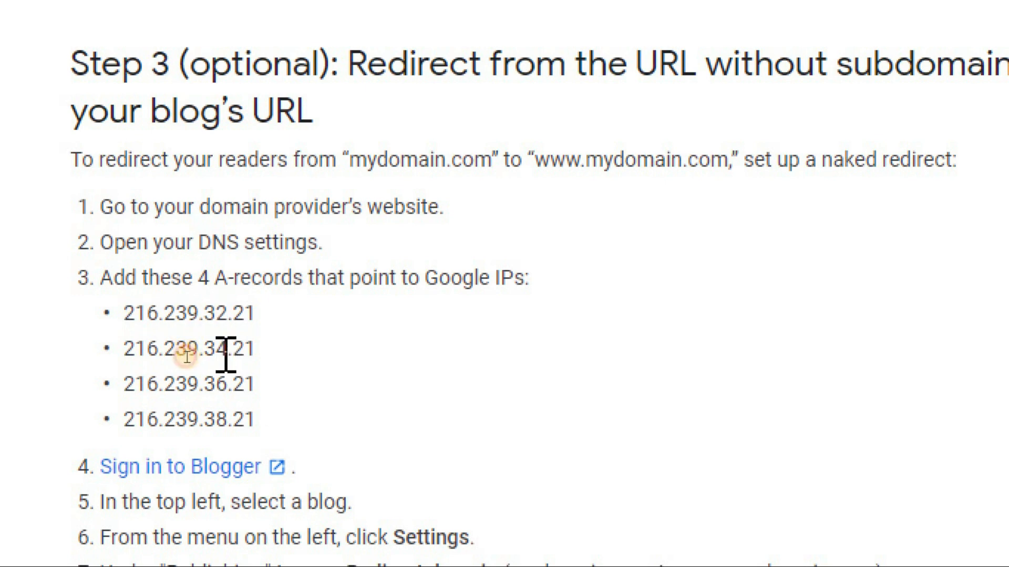
drag(227, 352, 206, 352)
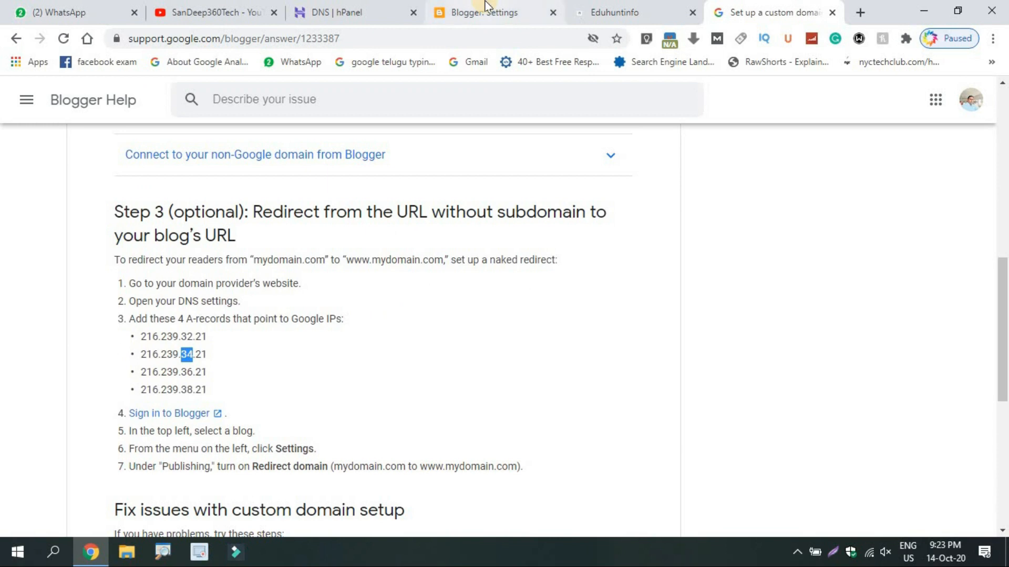
Return to Hostinger's DNS page for eduhuntinfo.tech and add the @ A record pointing to 216.239.32.21 with TTL 14400.
click(485, 6)
click(387, 8)
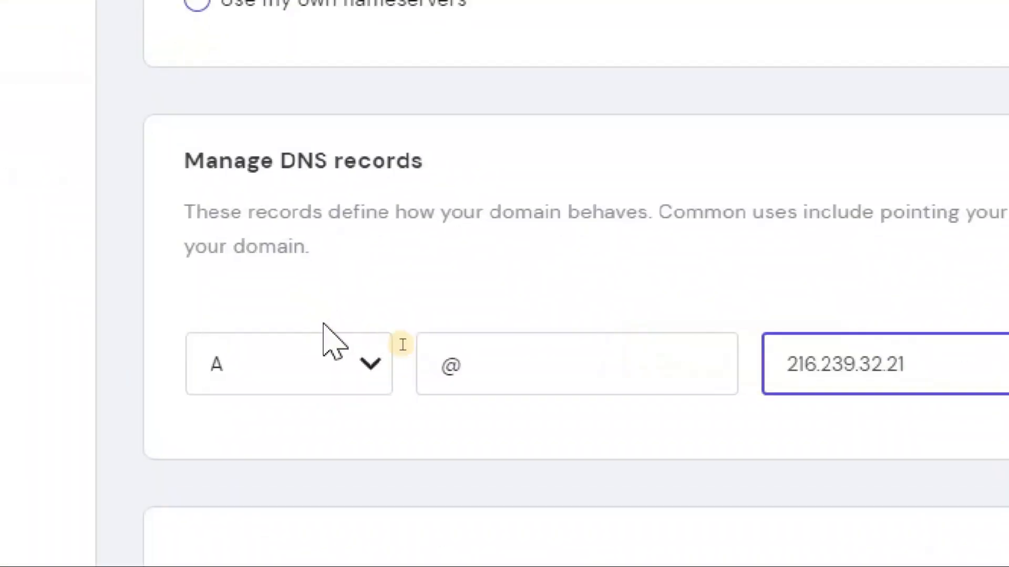
click(416, 351)
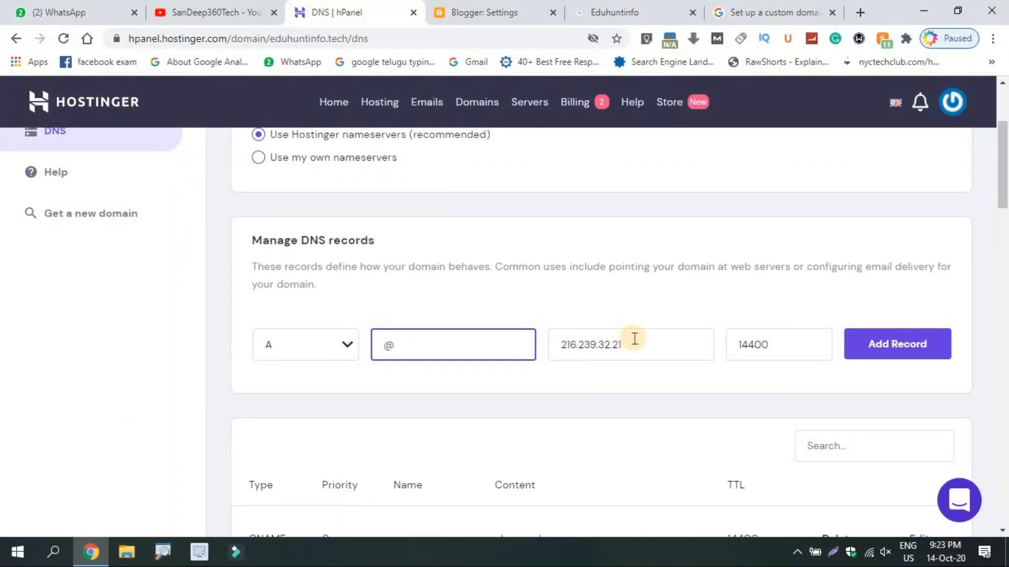
click(883, 361)
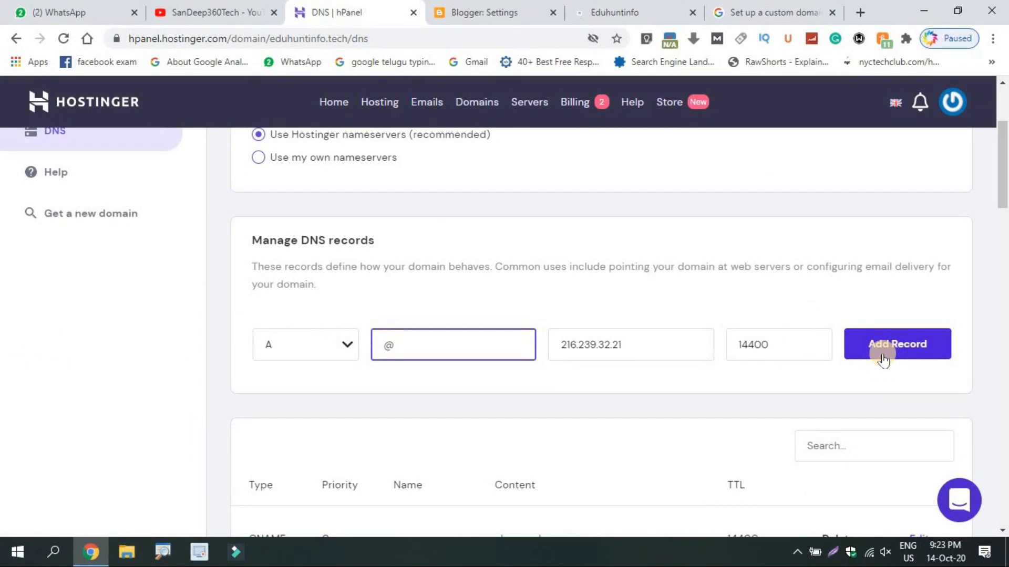
click(879, 351)
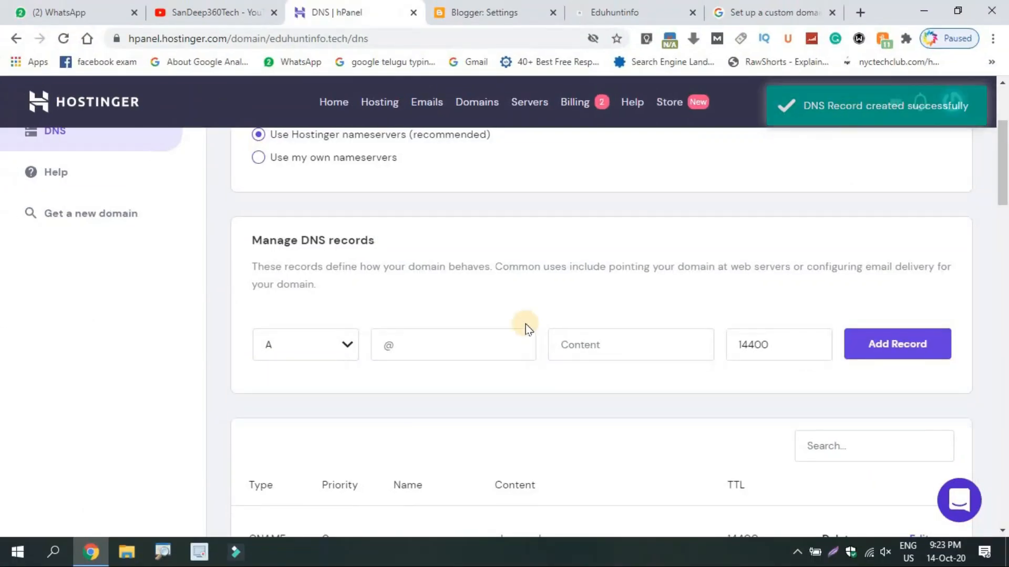
Add a second @ A record pointing to Google's IP 216.239.34.21 with TTL 14400.
click(412, 342)
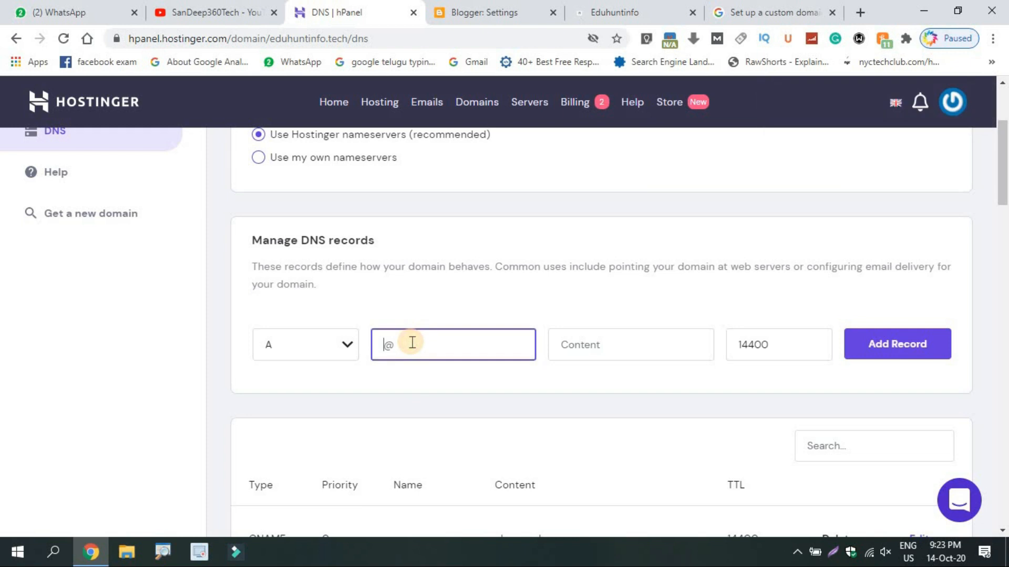
click(579, 345)
key(ctrl+v)
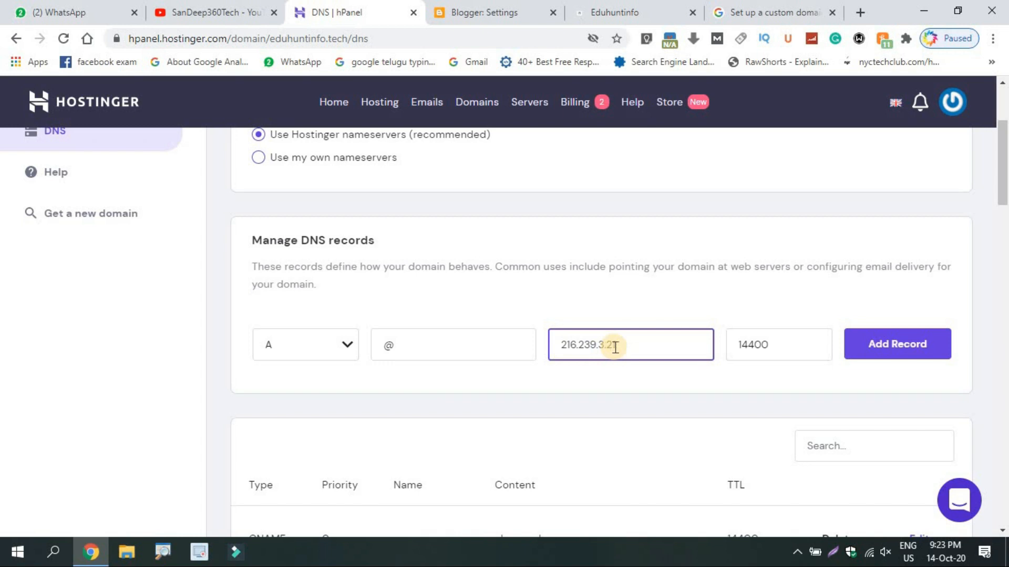
text(4)
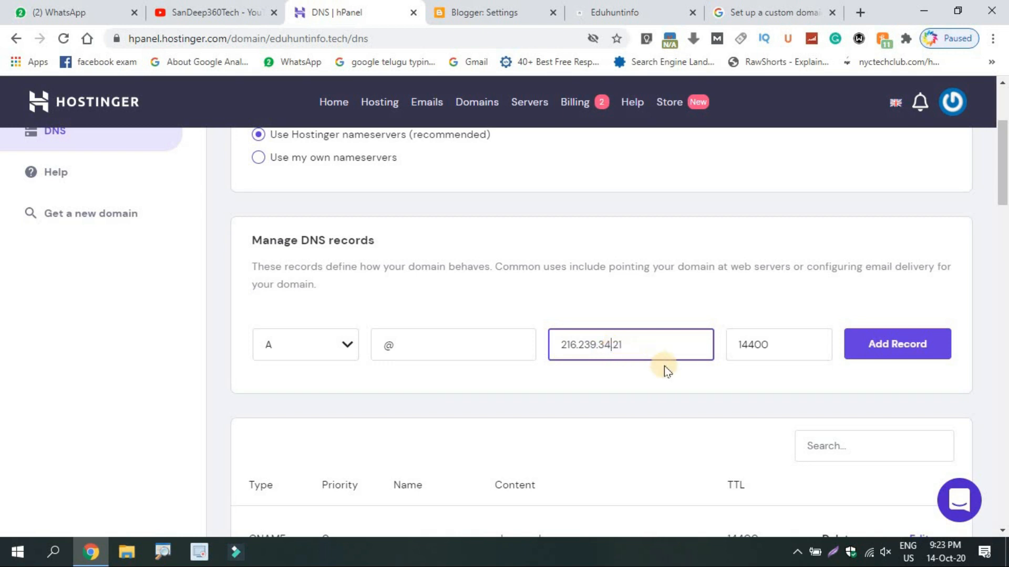
click(897, 345)
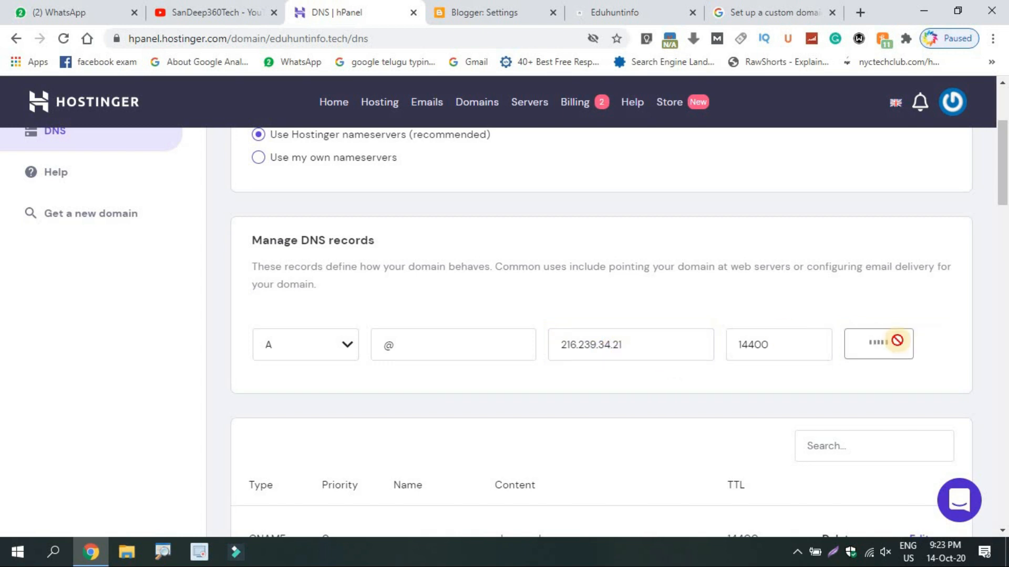
Add a third @ A record pointing to Google's IP 216.239.36.21 with TTL 14400.
click(461, 353)
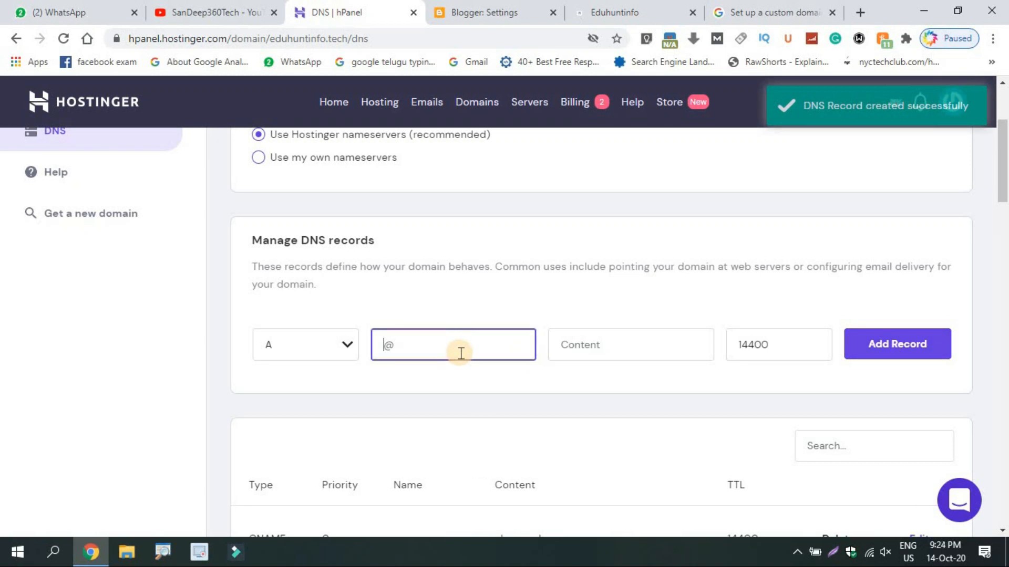
click(609, 345)
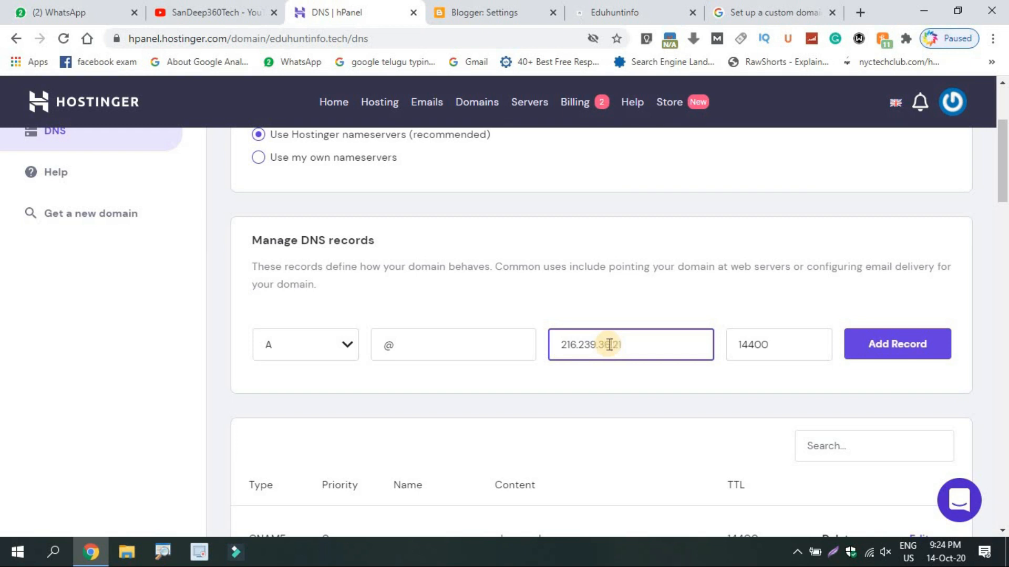
click(892, 349)
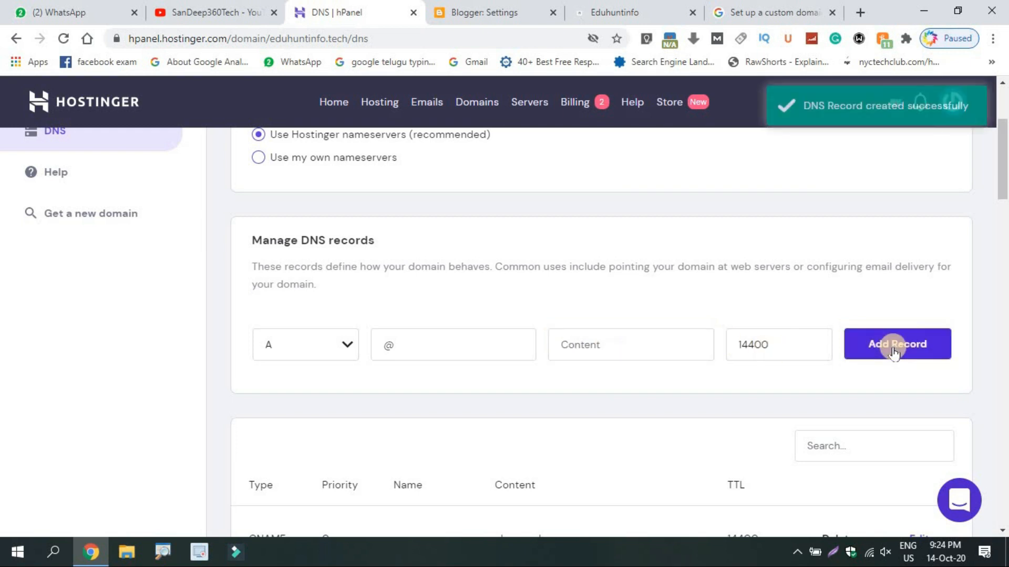
Add a fourth @ A record pointing to Google's IP 216.239.38.21 with TTL 14400.
click(453, 341)
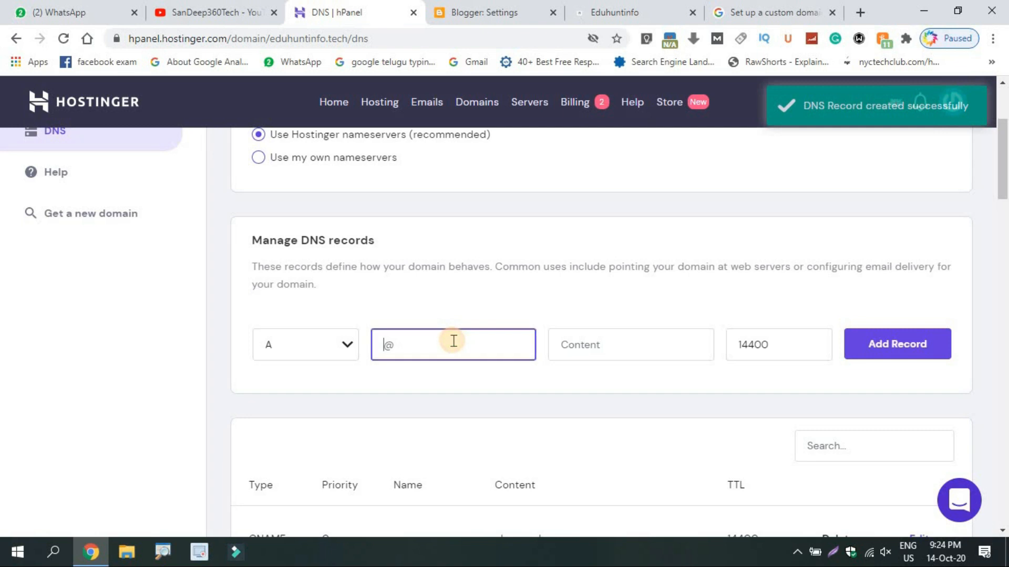
click(598, 343)
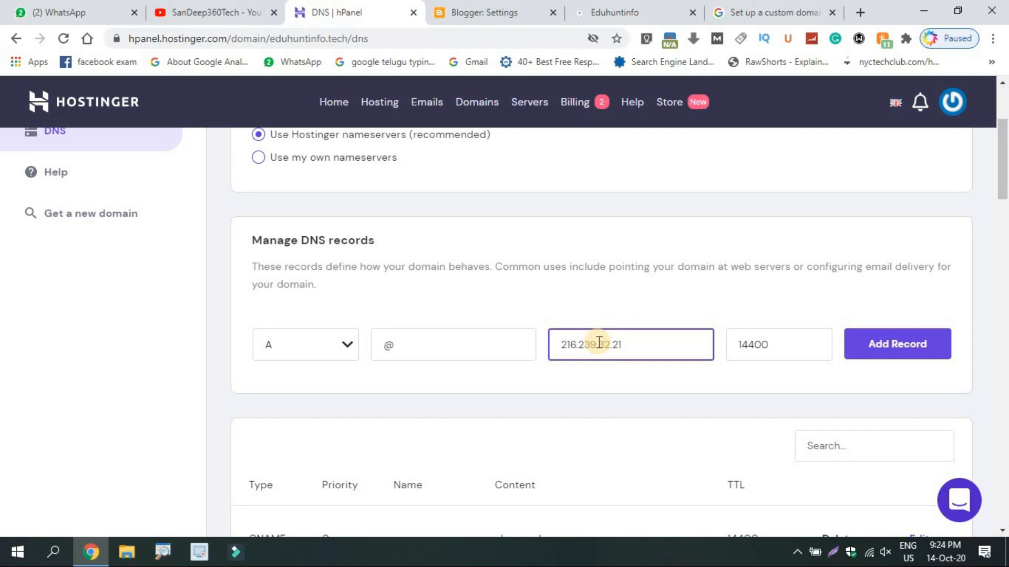
click(895, 344)
Check the A records in Hostinger's DNS record list against the four IPs in Step 3 of the Blogger help page.
click(735, 11)
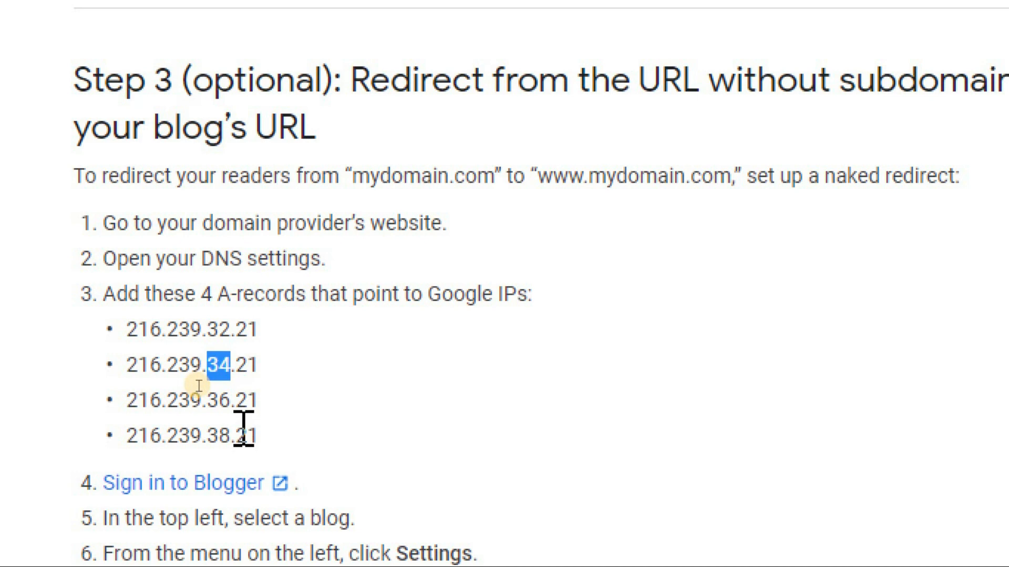
click(394, 7)
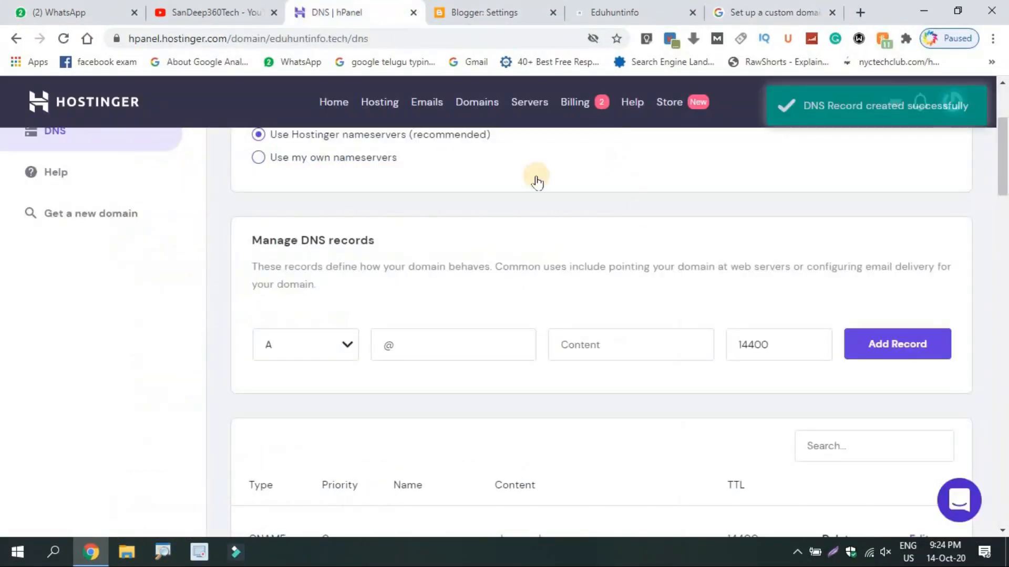
drag(1003, 173, 1004, 449)
key(ctrl+1)
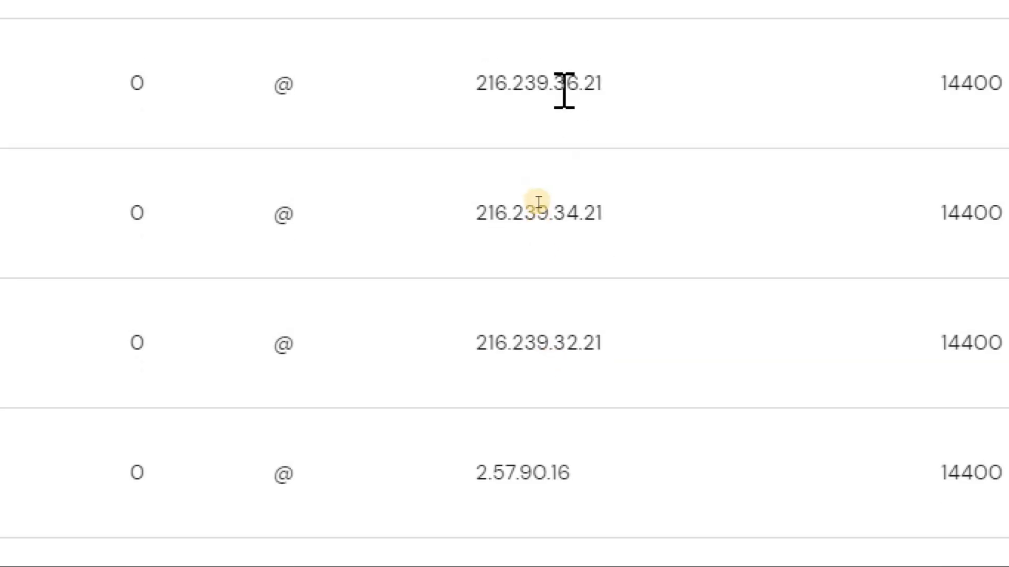
key(super+minus)
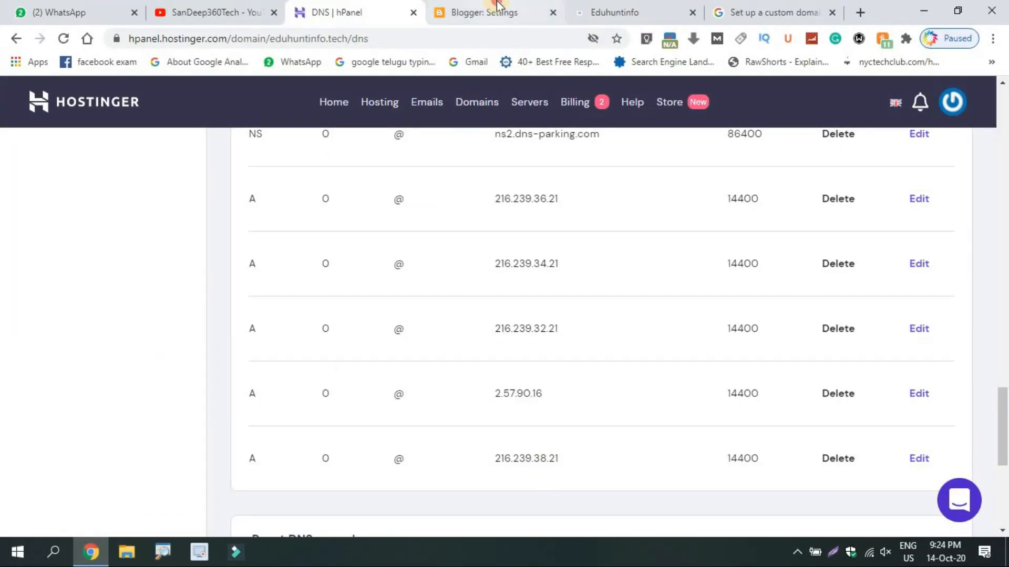
click(497, 6)
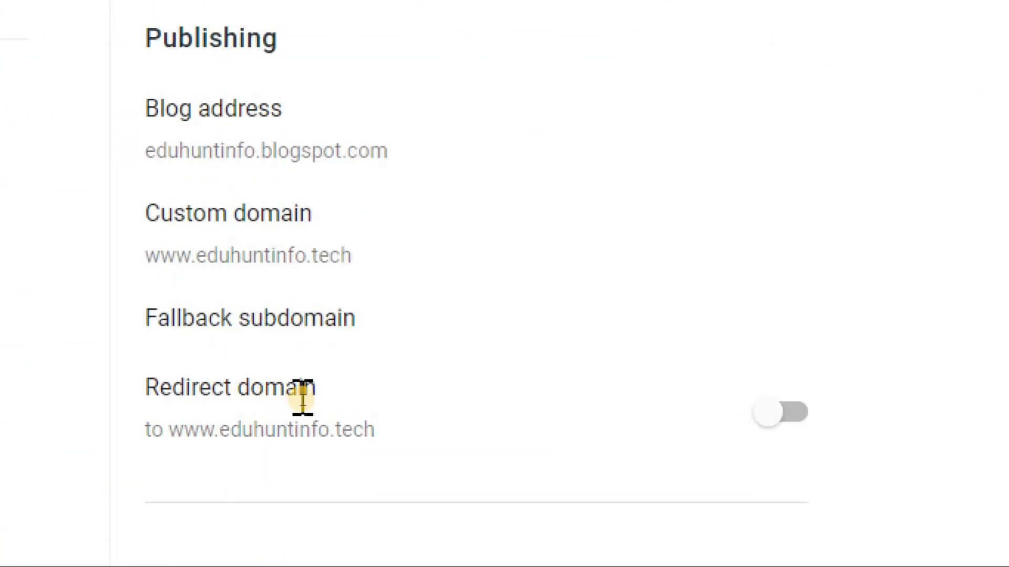
click(787, 412)
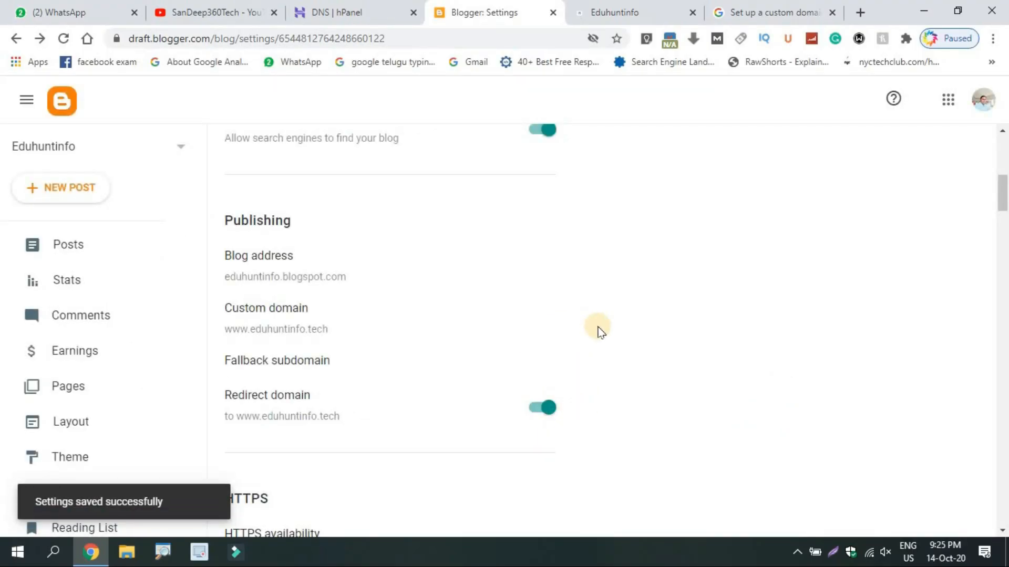
Open the live blog from Blogger in a new browser tab and compare its address with the existing eduhuntinfo.blogspot.com tab.
click(595, 7)
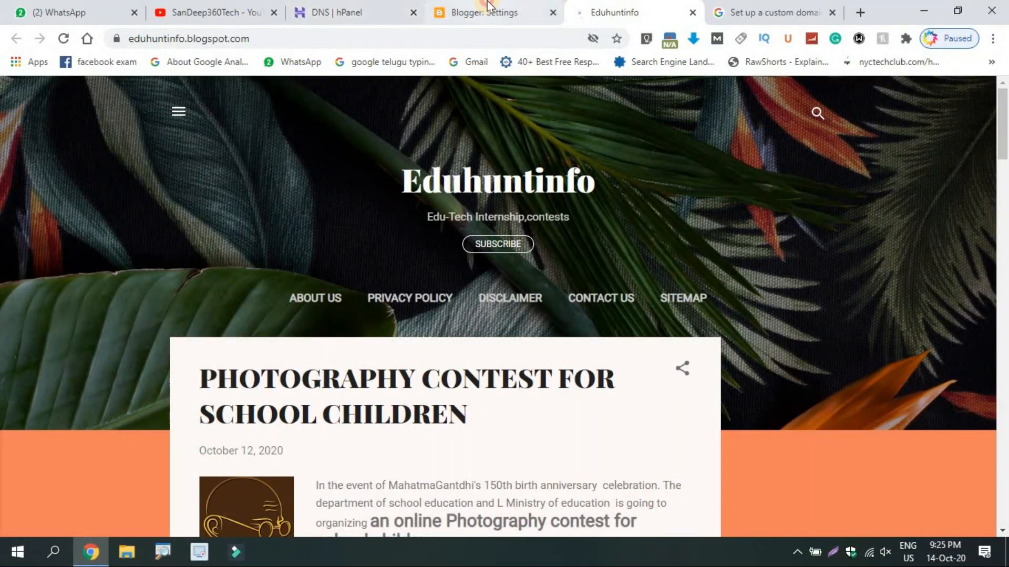
click(876, 22)
drag(1004, 208, 1003, 520)
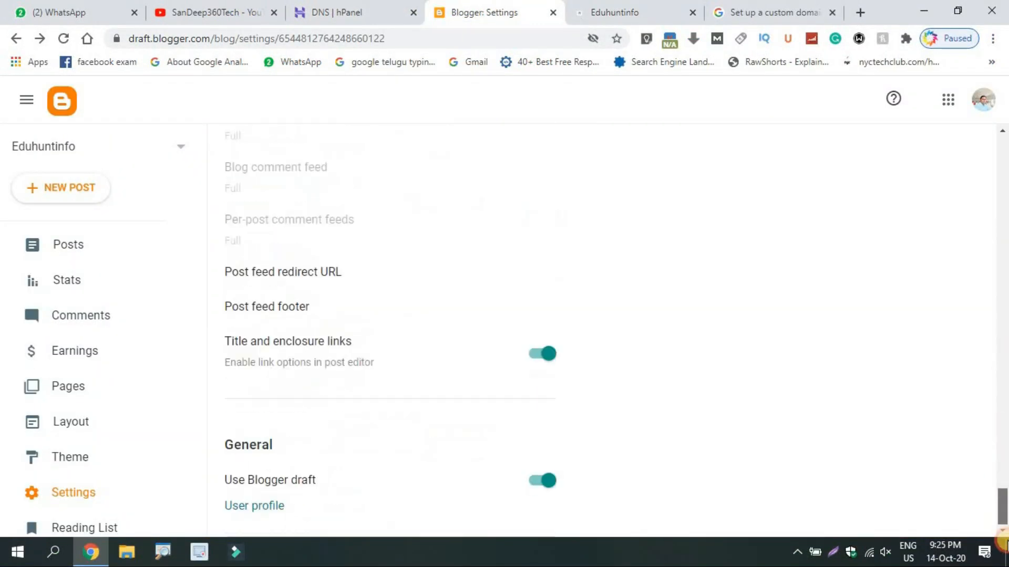
drag(200, 342, 185, 444)
click(92, 436)
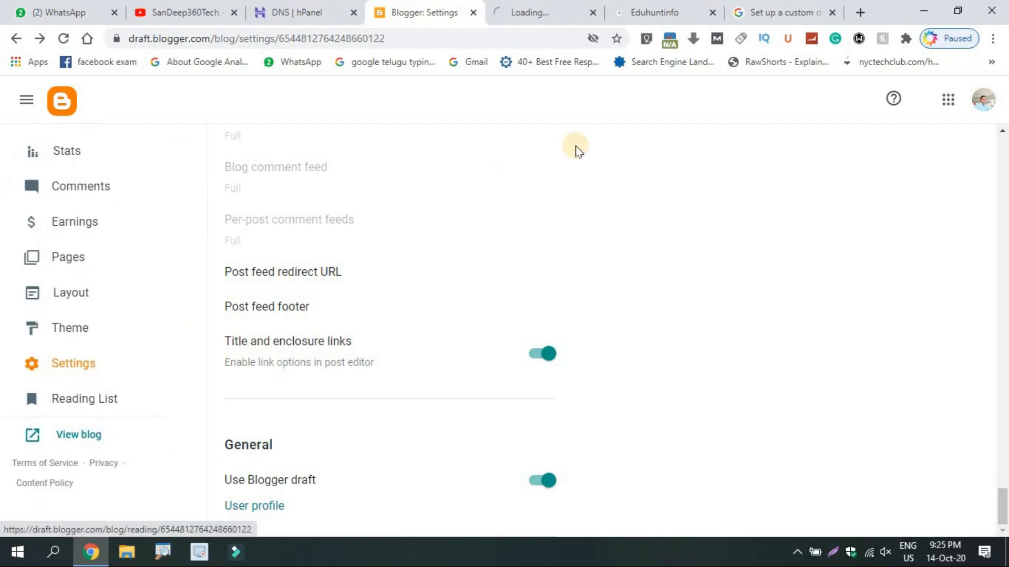
click(559, 11)
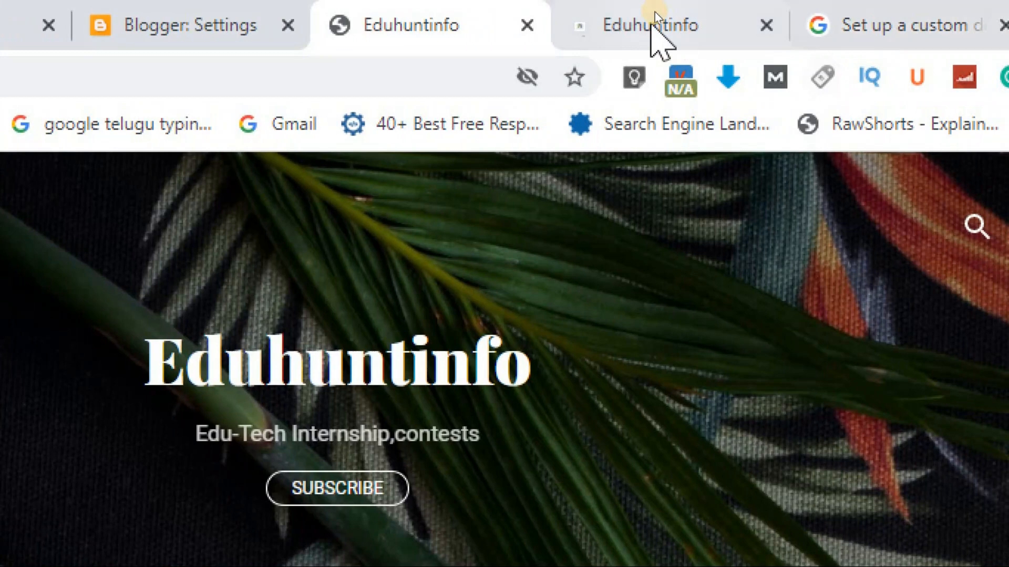
click(591, 23)
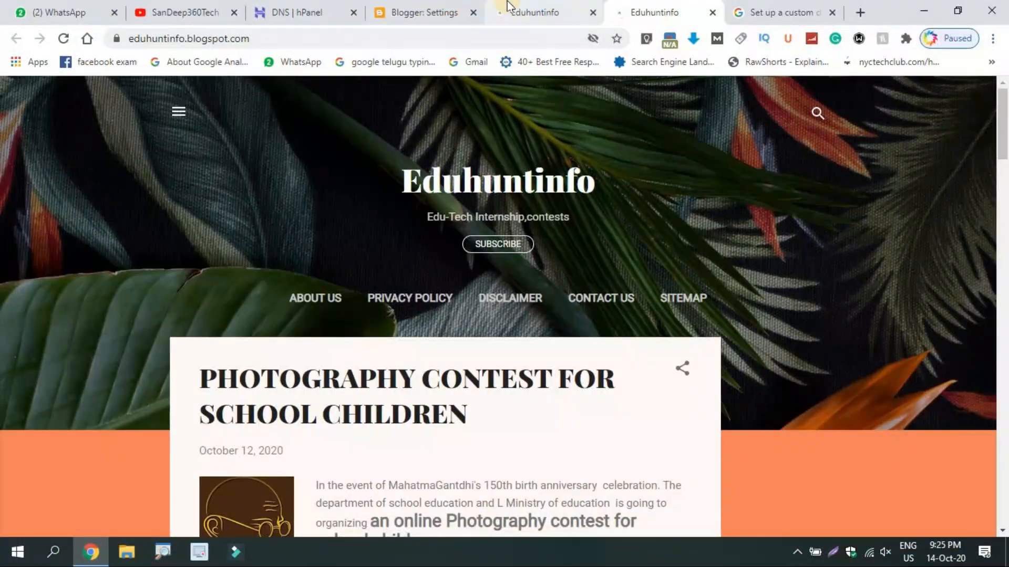
click(513, 12)
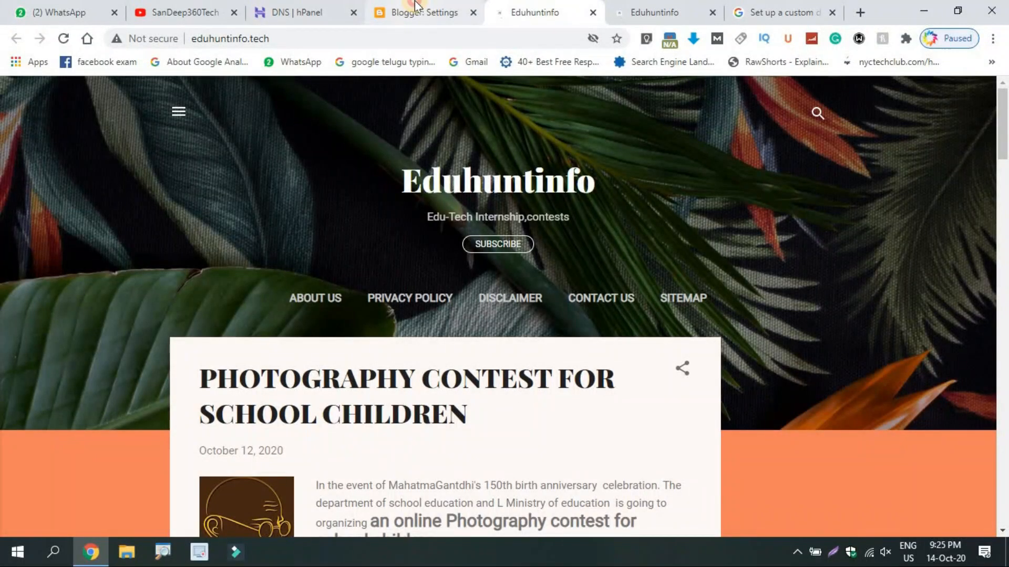
Return to the Blogger settings and turn on HTTPS availability for the blog.
click(655, 25)
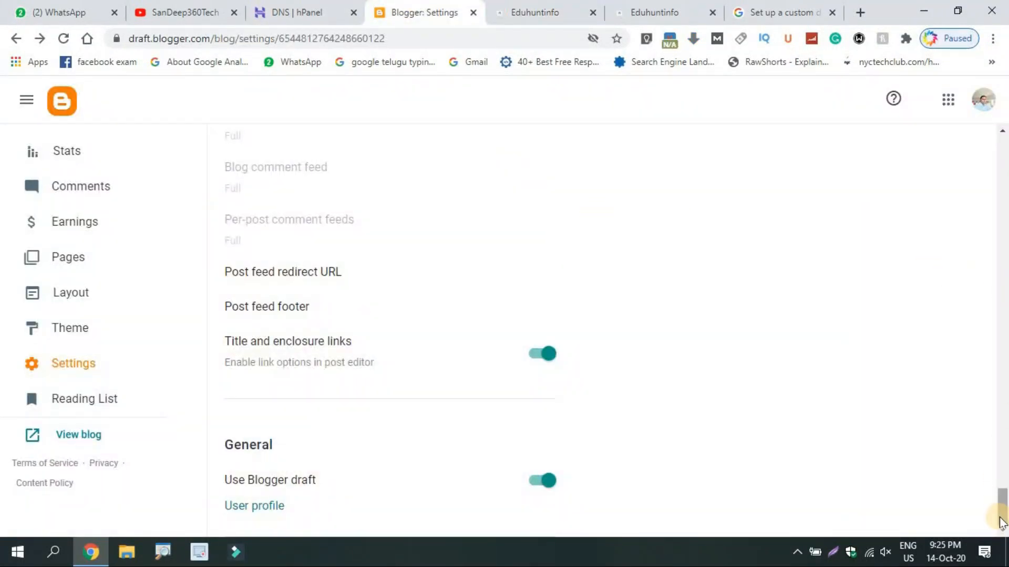
drag(999, 506, 951, 200)
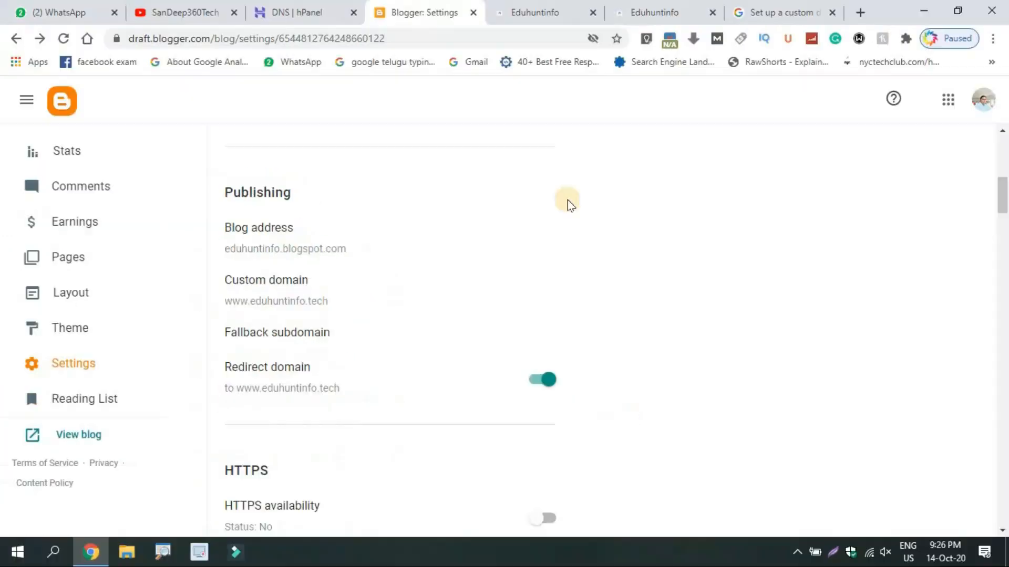
drag(1004, 199, 1004, 220)
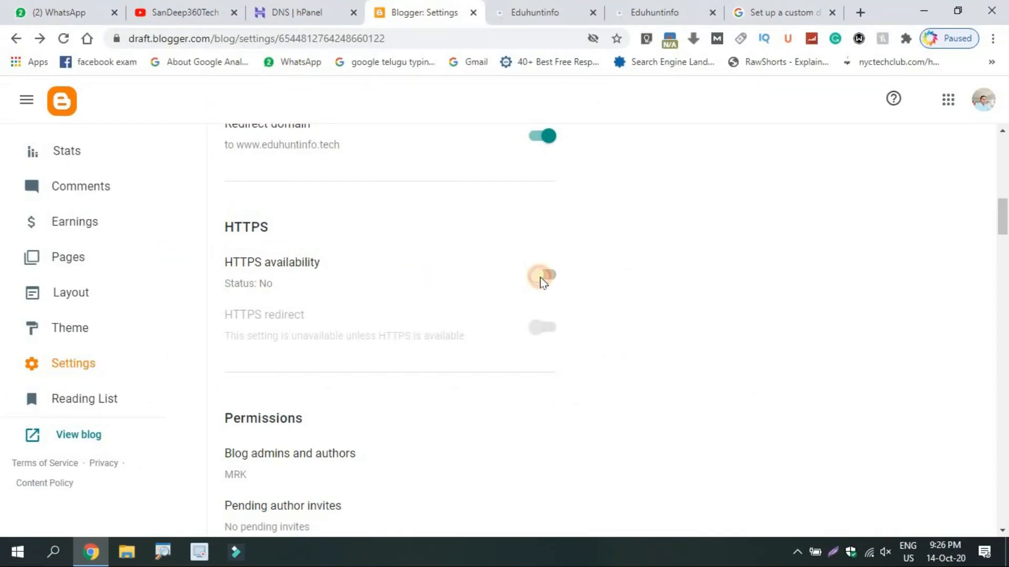
click(541, 275)
Reload the eduhuntinfo.tech tab, then open the live blog from Blogger again and reload it to test the HTTPS connection.
click(518, 9)
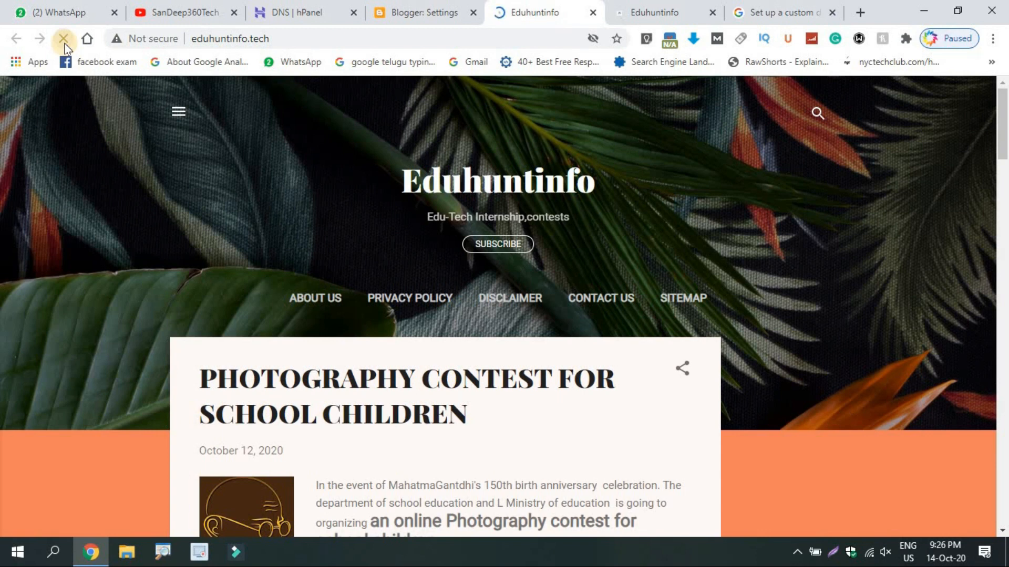
click(415, 8)
scroll(157, 456, down, 10)
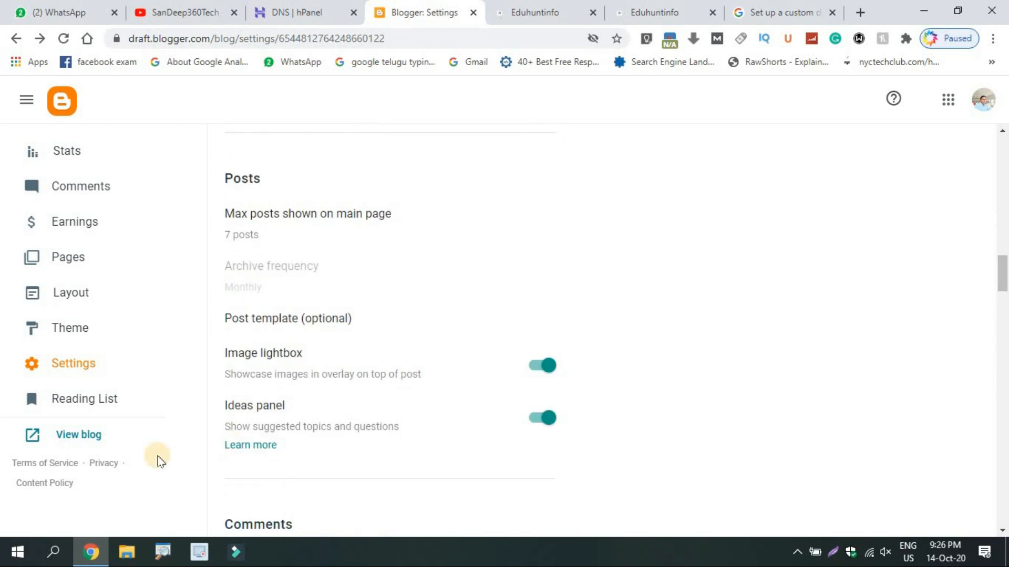
click(89, 434)
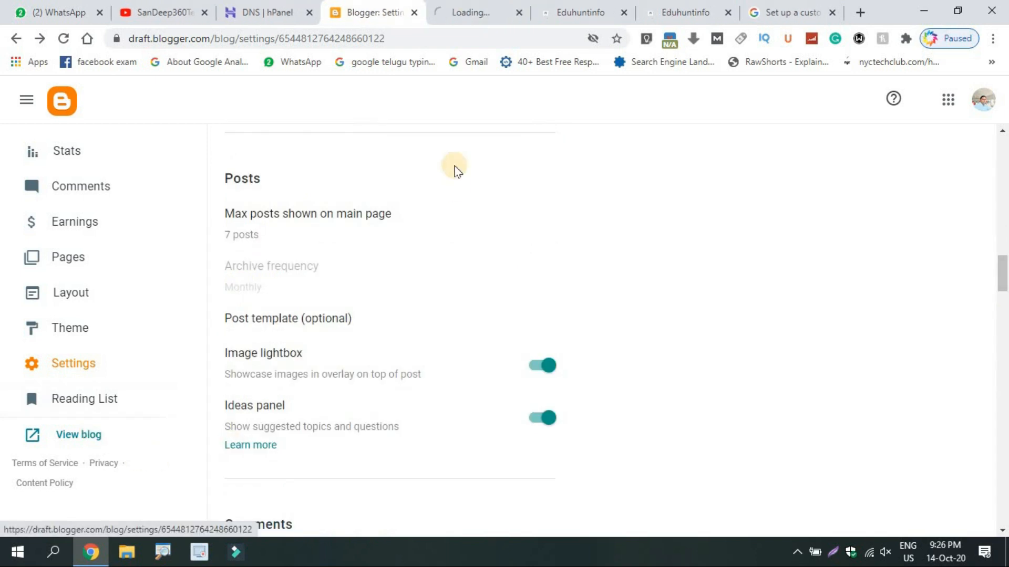
click(471, 7)
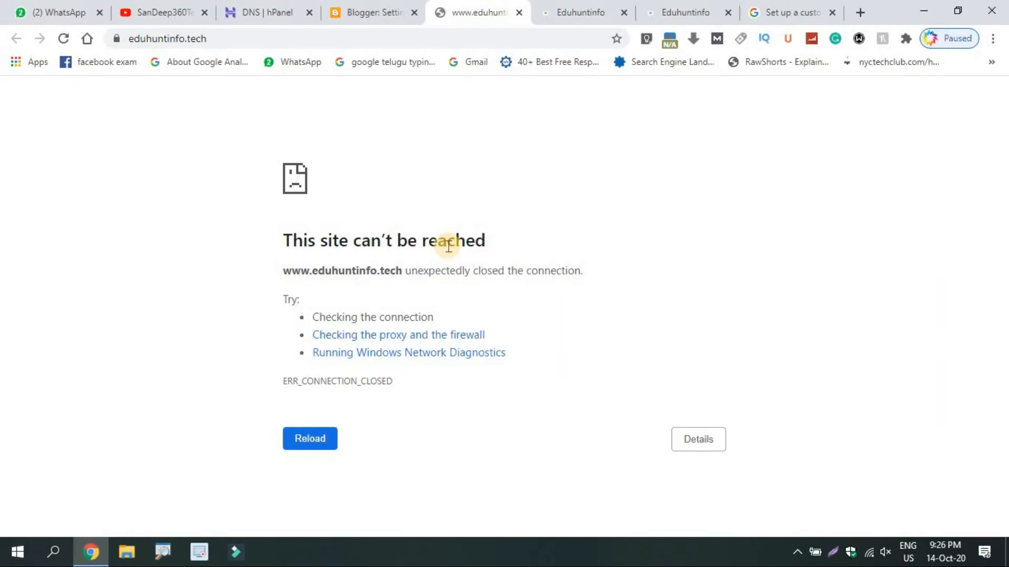
key(F5)
click(162, 12)
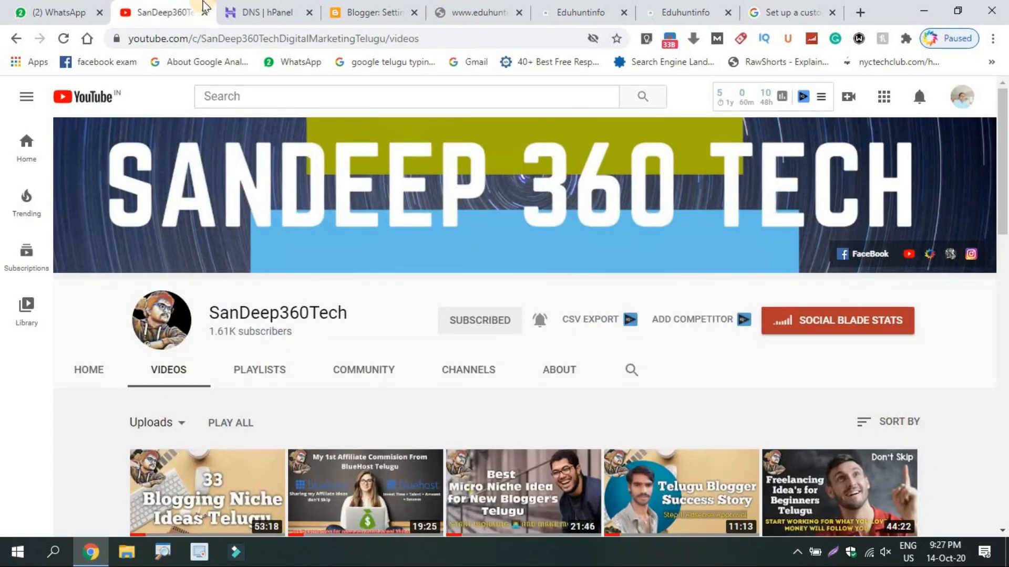
click(258, 8)
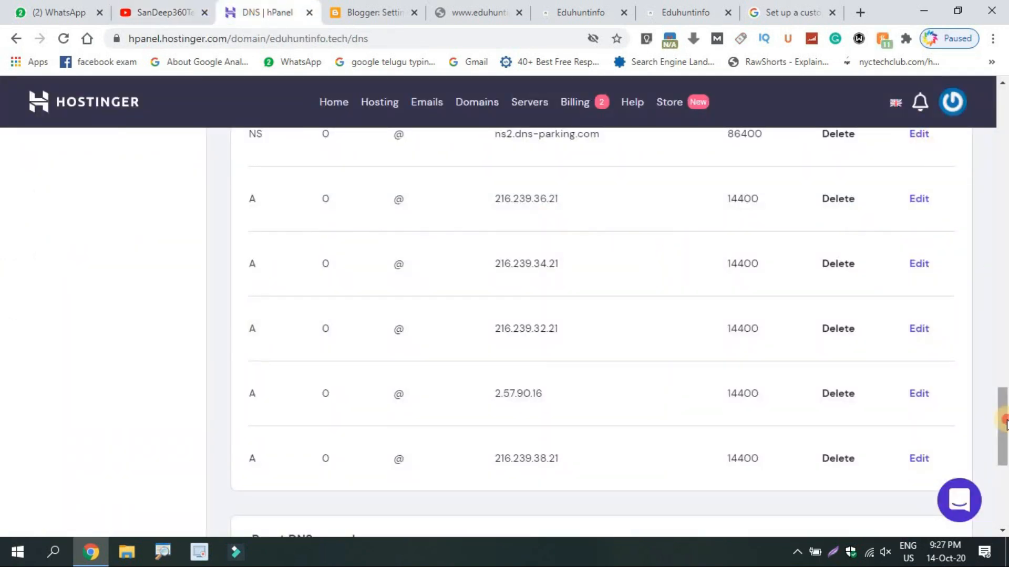
scroll(1004, 422, up, 10)
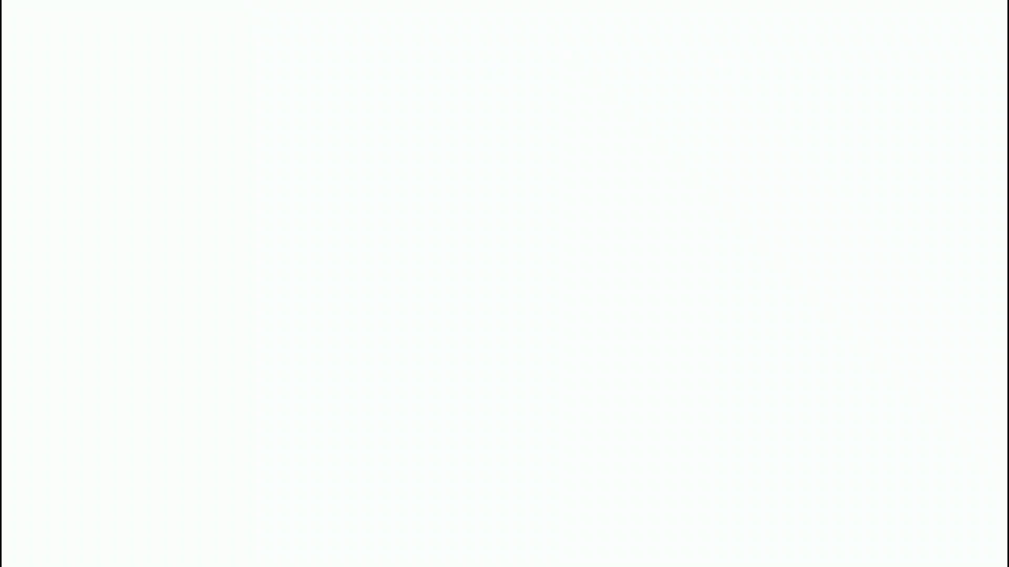